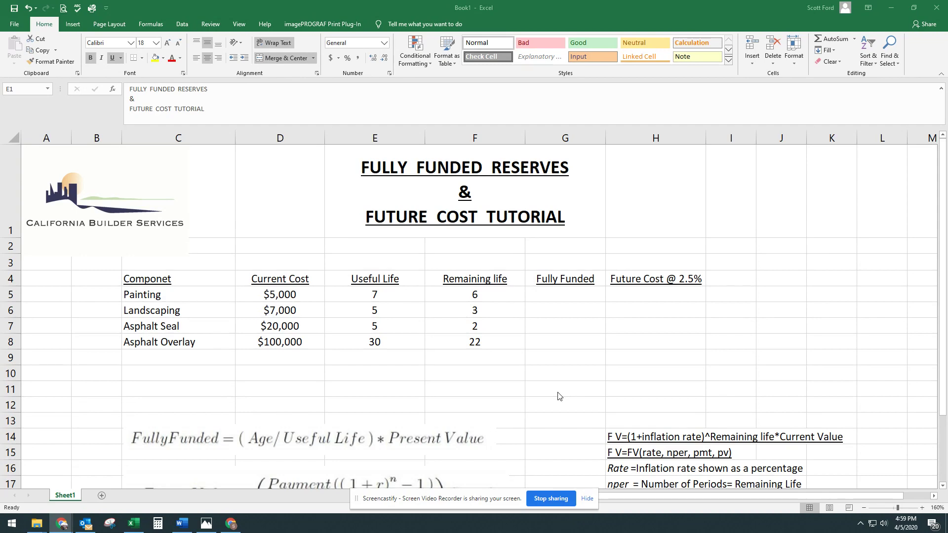
Review the four components and their current costs: $5,000, $7,000, $20,000 and $100,000
key("alt+Tab")
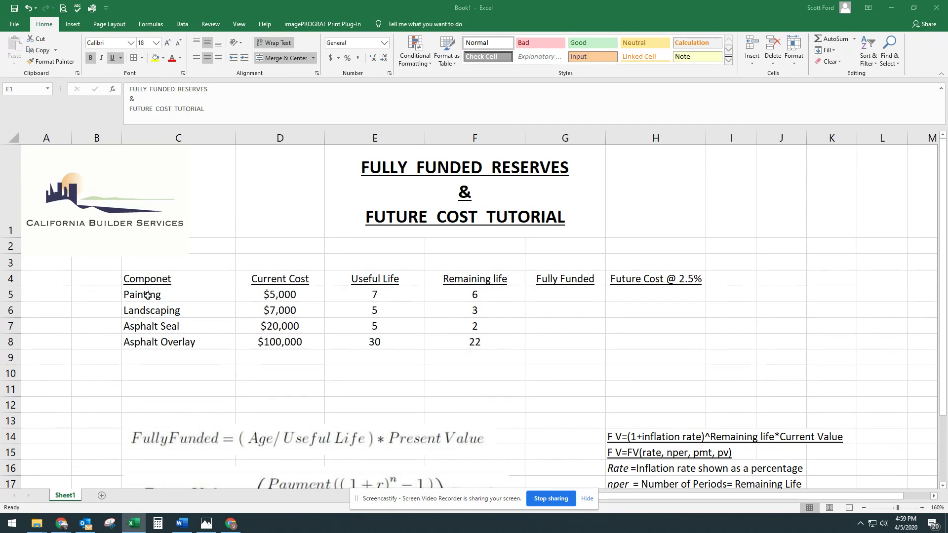
left_click(184, 295)
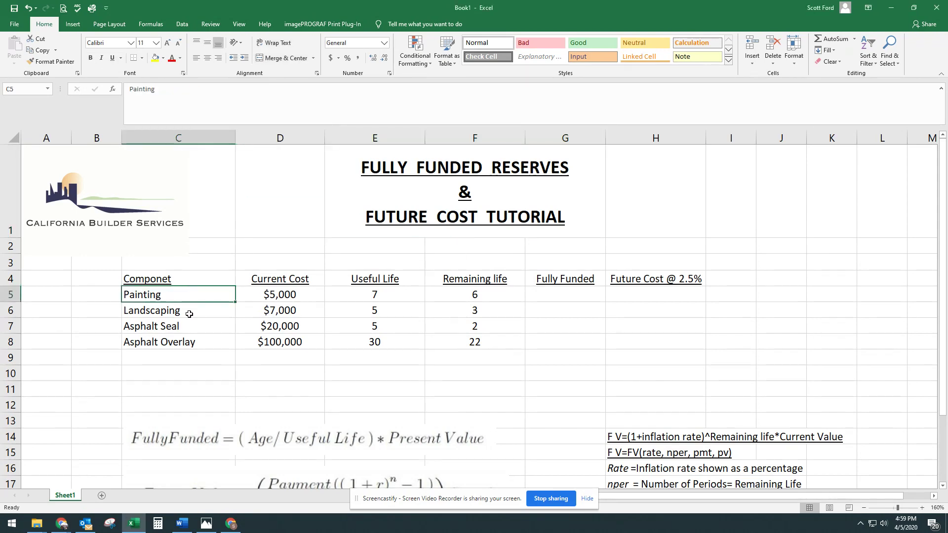
left_click(189, 314)
left_click(193, 326)
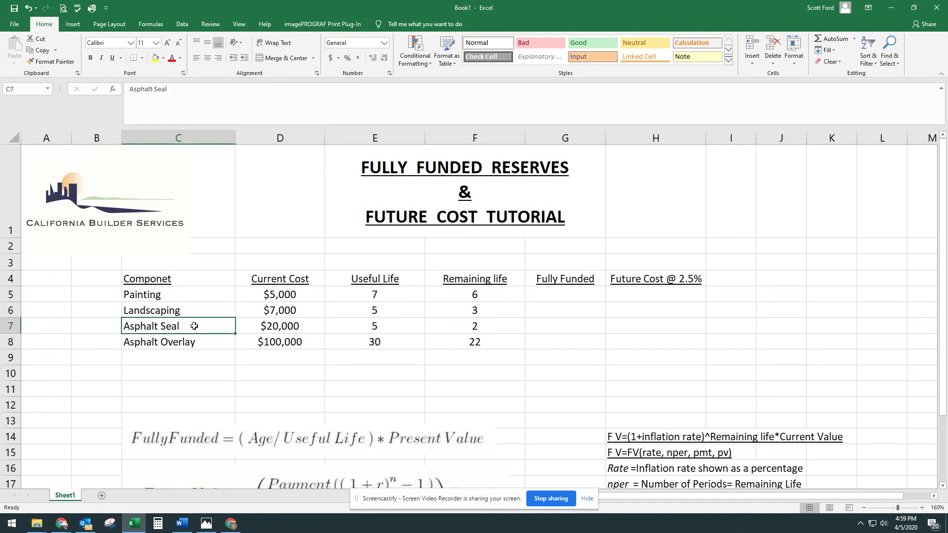
left_click(194, 341)
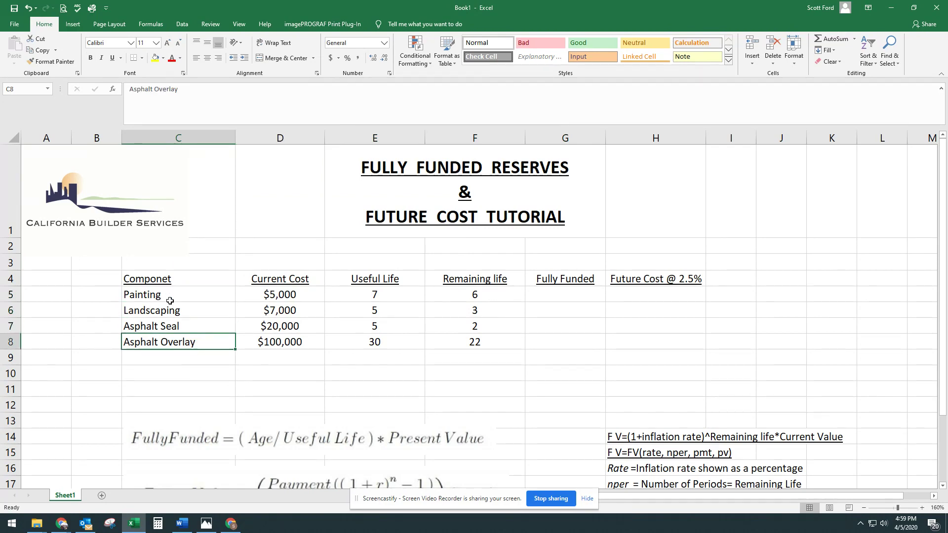
left_click(187, 300)
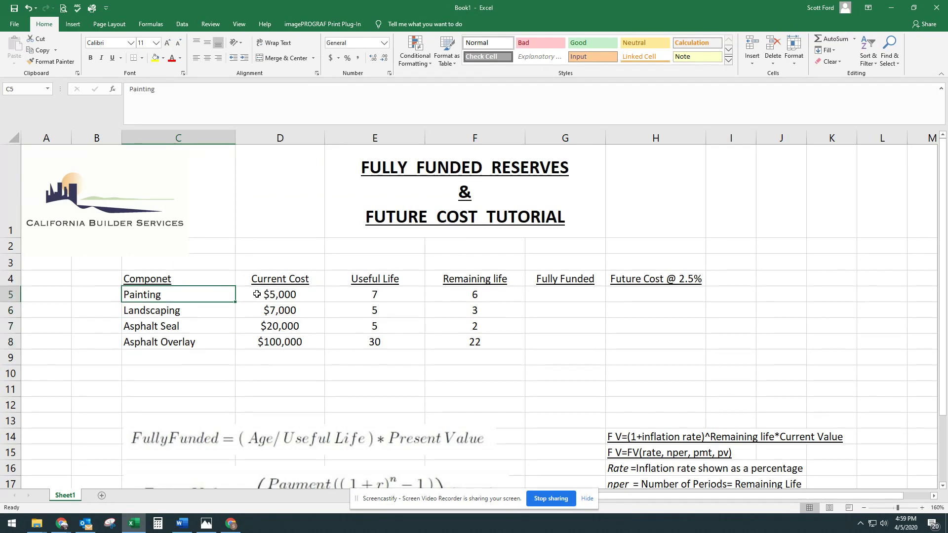
left_click(257, 295)
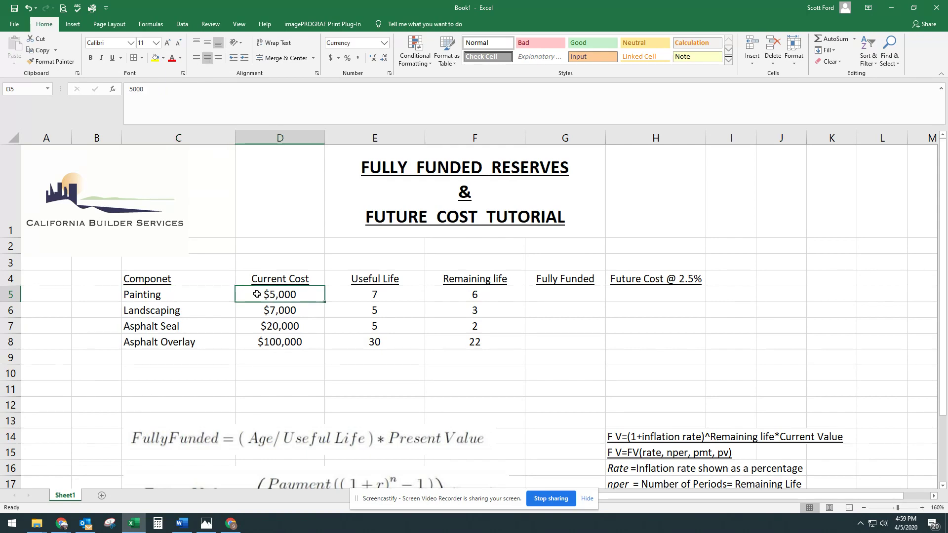
key("Down")
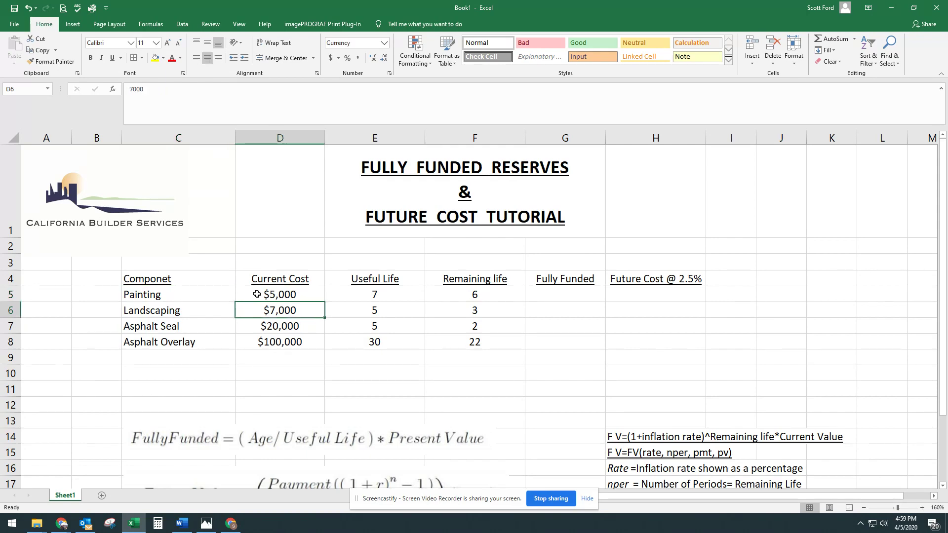
key("Down")
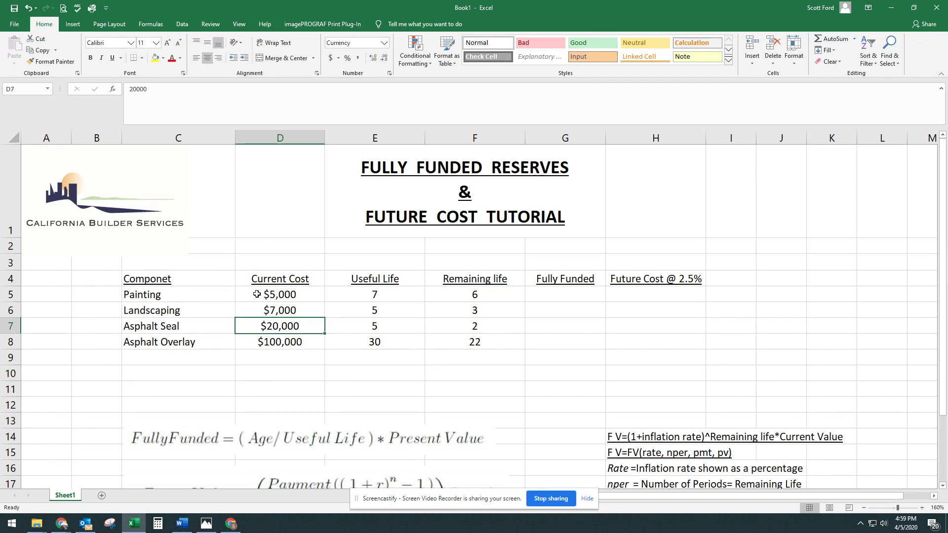
key("Down")
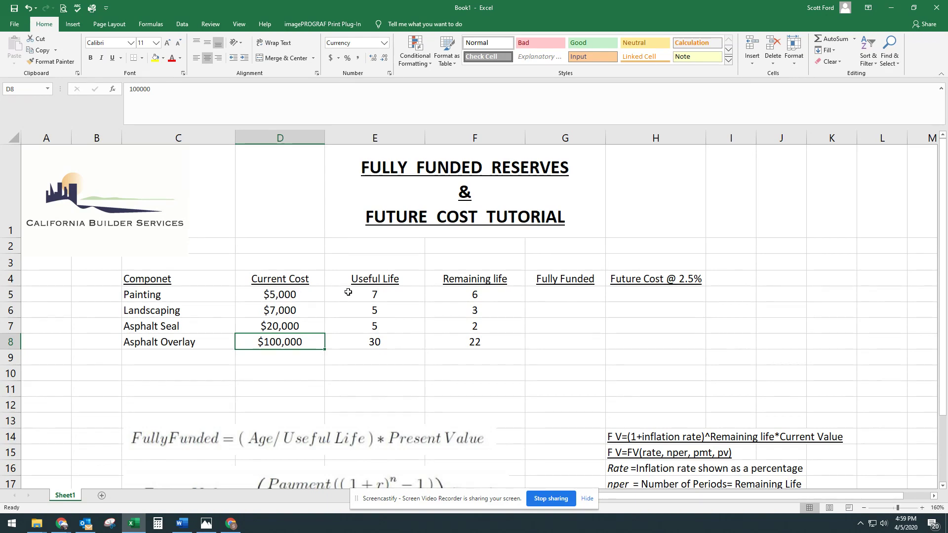
Review the useful lives (7, 5, 5, 30) and Painting's remaining life of 6
left_click_drag(346, 295, 368, 341)
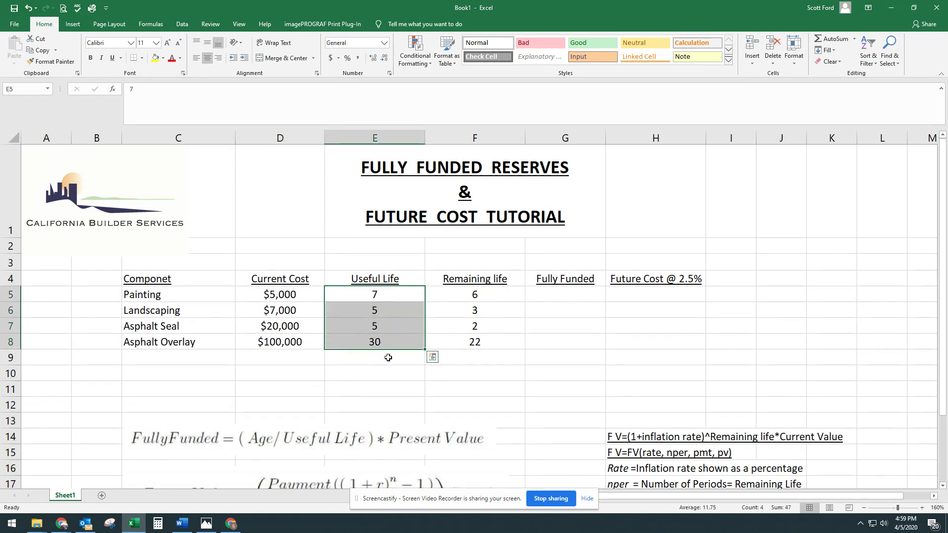
left_click(388, 358)
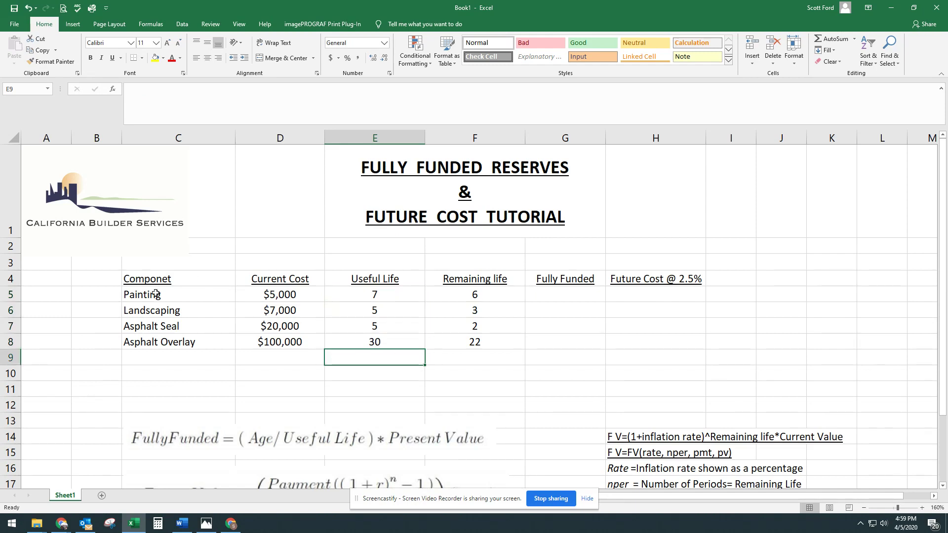
left_click(345, 298)
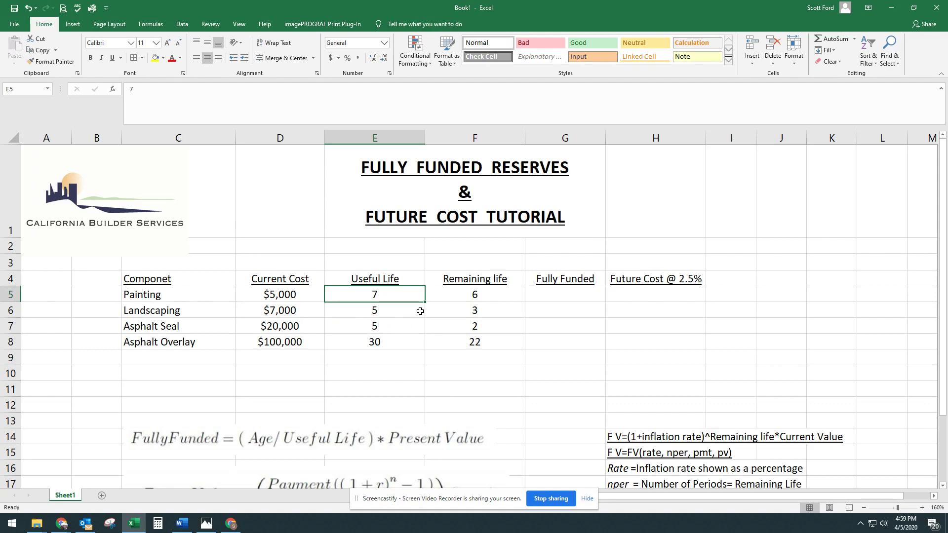
left_click(419, 314)
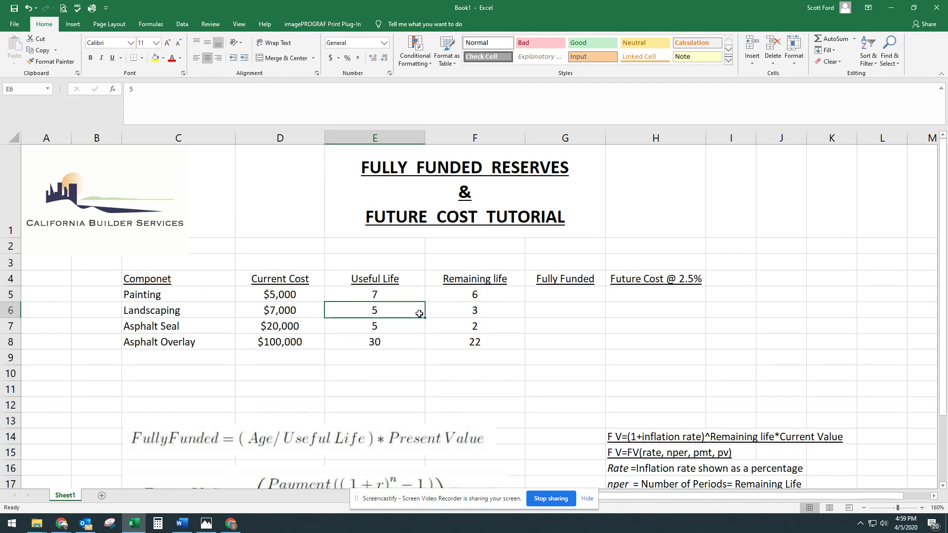
left_click(422, 326)
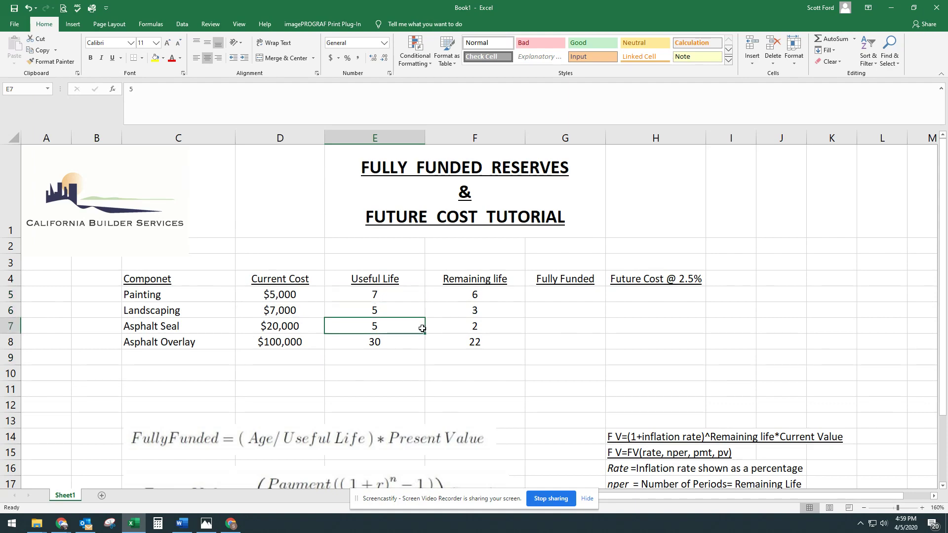
left_click(422, 343)
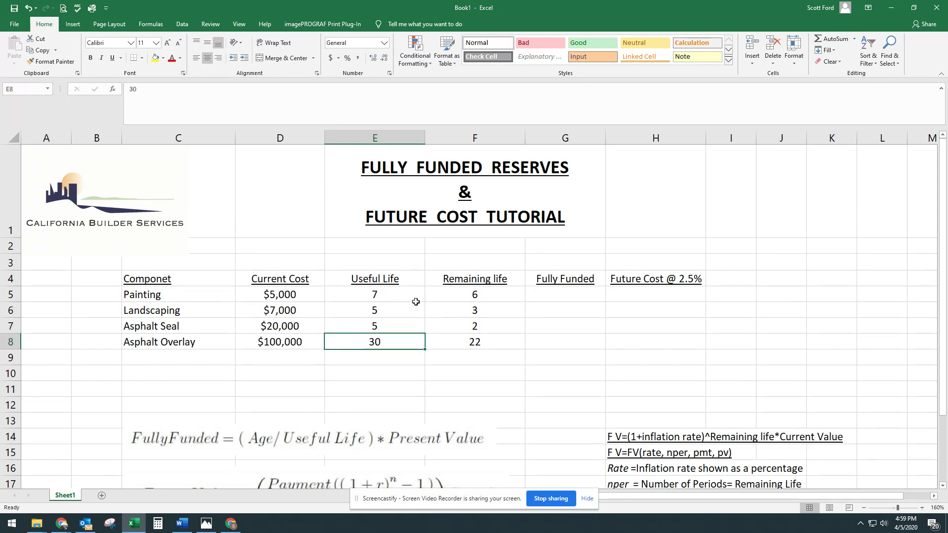
left_click(443, 294)
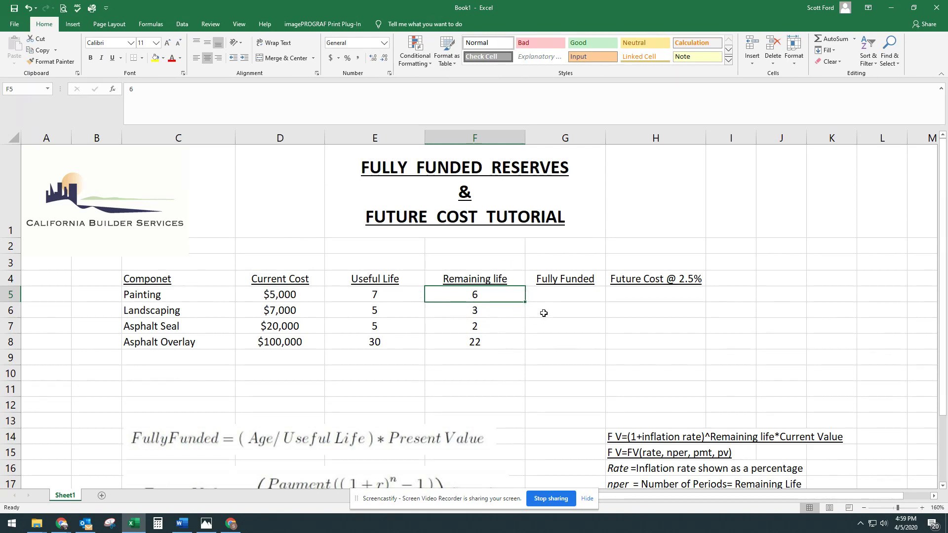
Check the FullyFunded equation and select G5 for Painting's Fully Funded amount
left_click(553, 299)
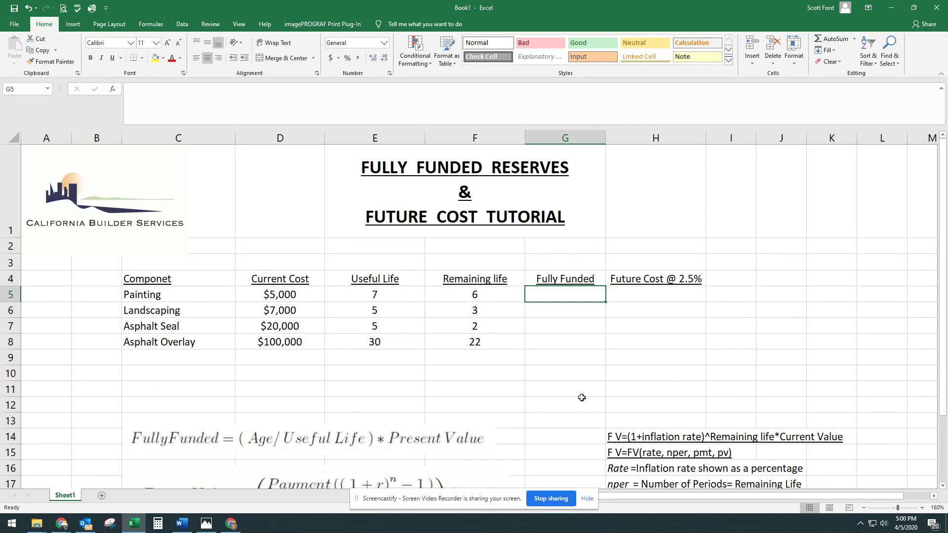
left_click(436, 435)
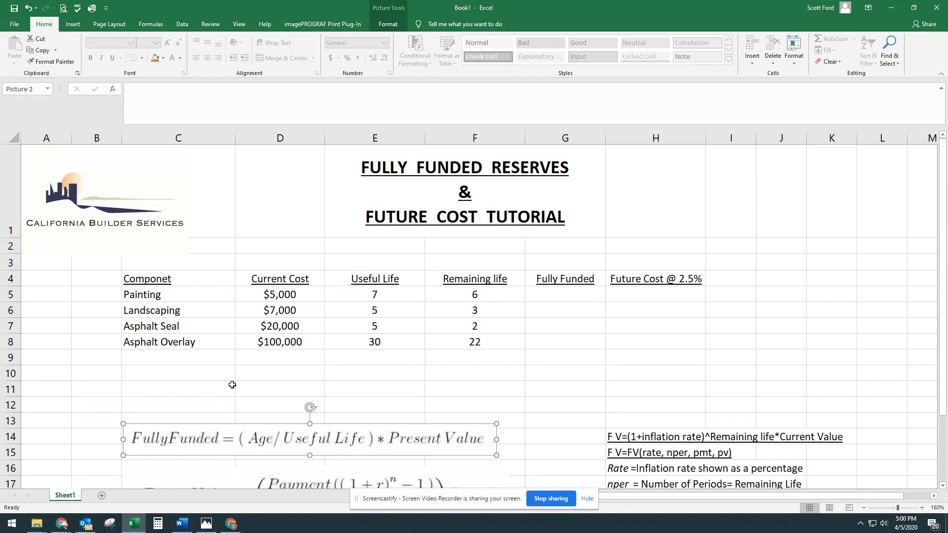
left_click(284, 291)
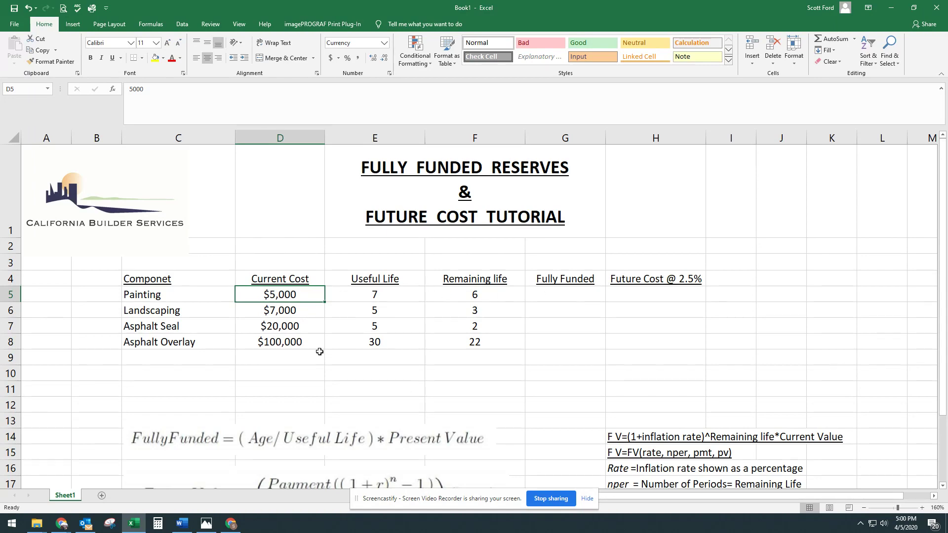
left_click(557, 299)
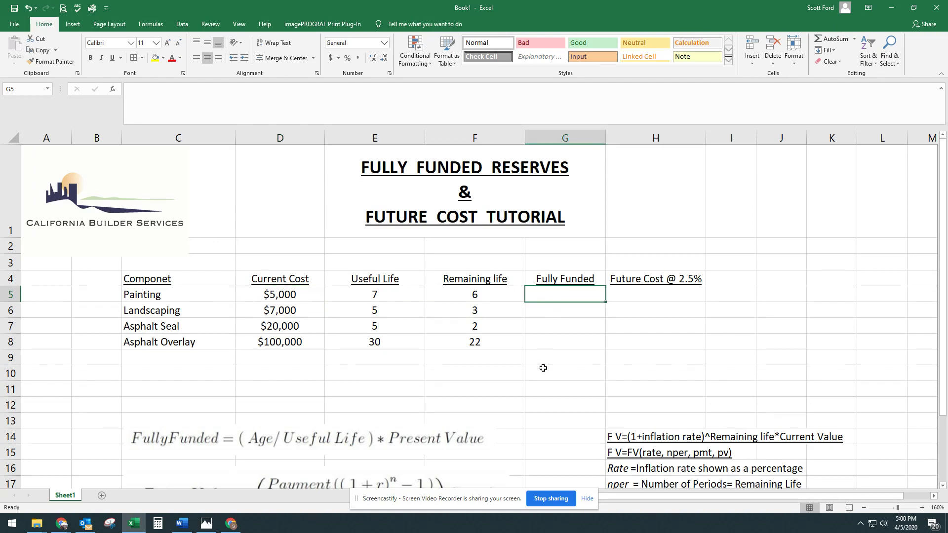
Enter =(1/7)*D5 in G5, giving Painting a Fully Funded amount of $714.29
type("=")
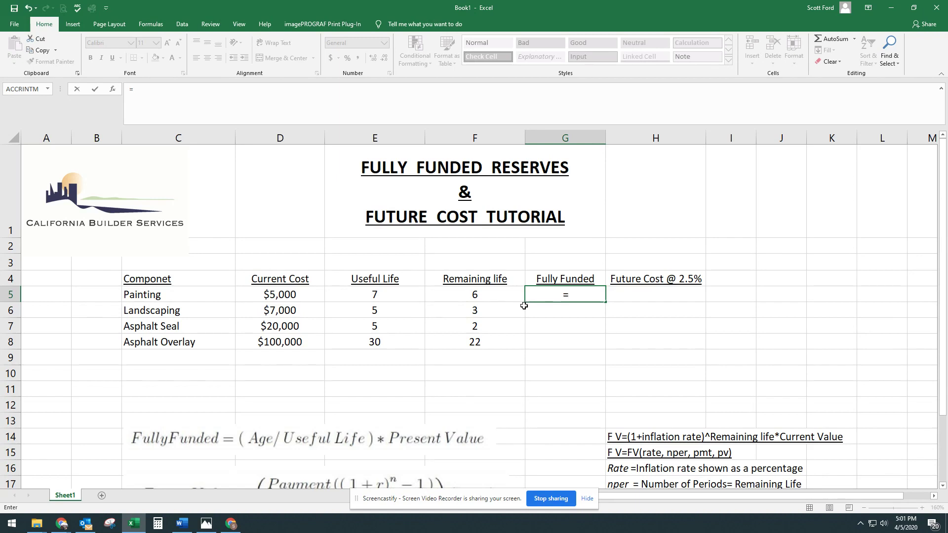
type("(1/7)*")
left_click(277, 295)
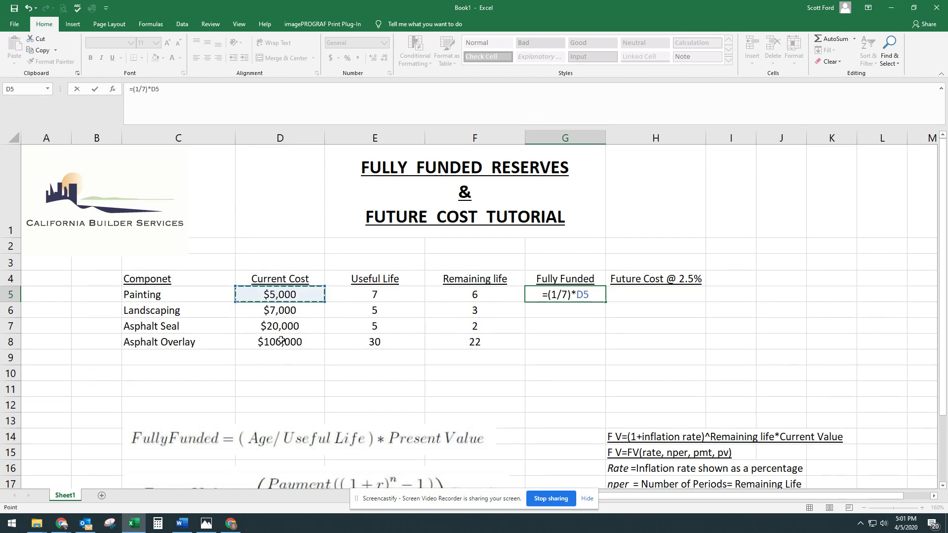
key("Return")
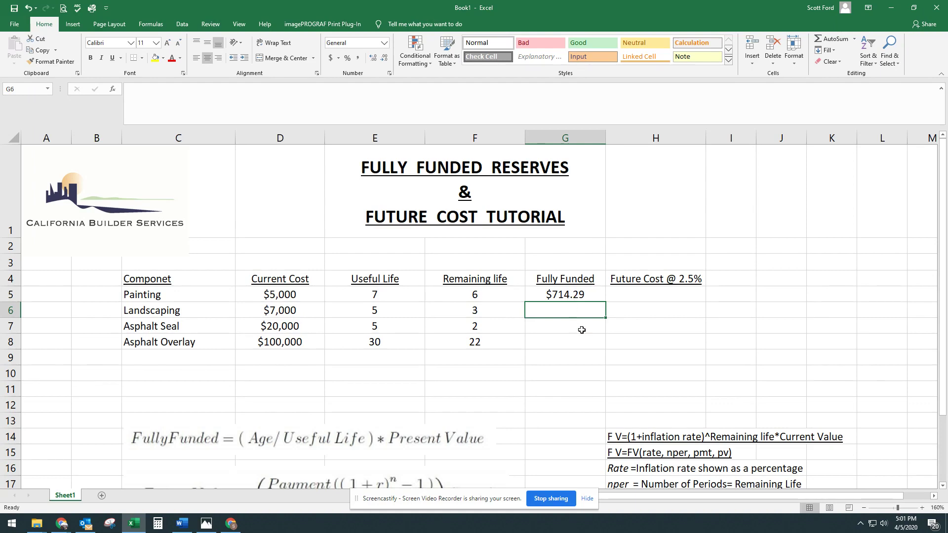
Enter =((E6-F6)/E6)*D6 in G6 for Landscaping's fully funded amount of $2,800
type("=")
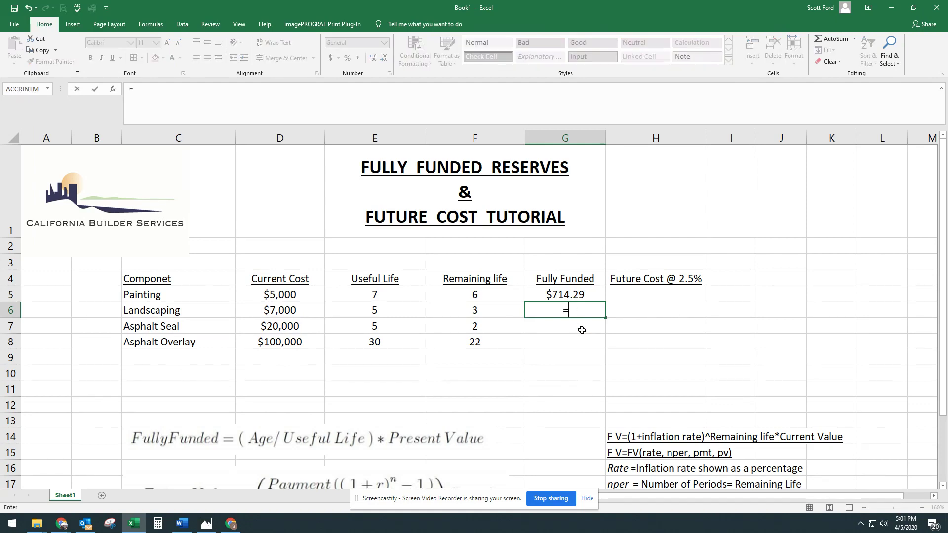
type("((")
left_click(400, 315)
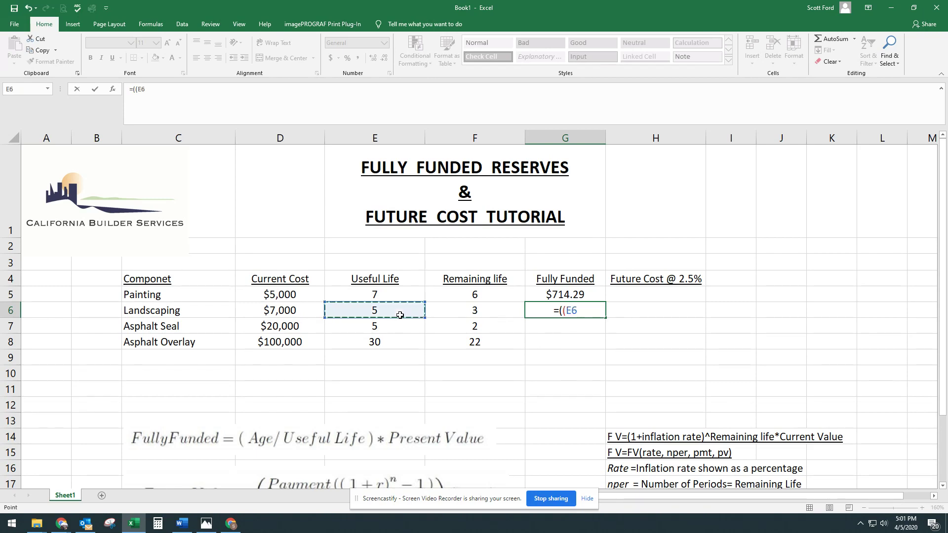
type("-")
left_click(447, 313)
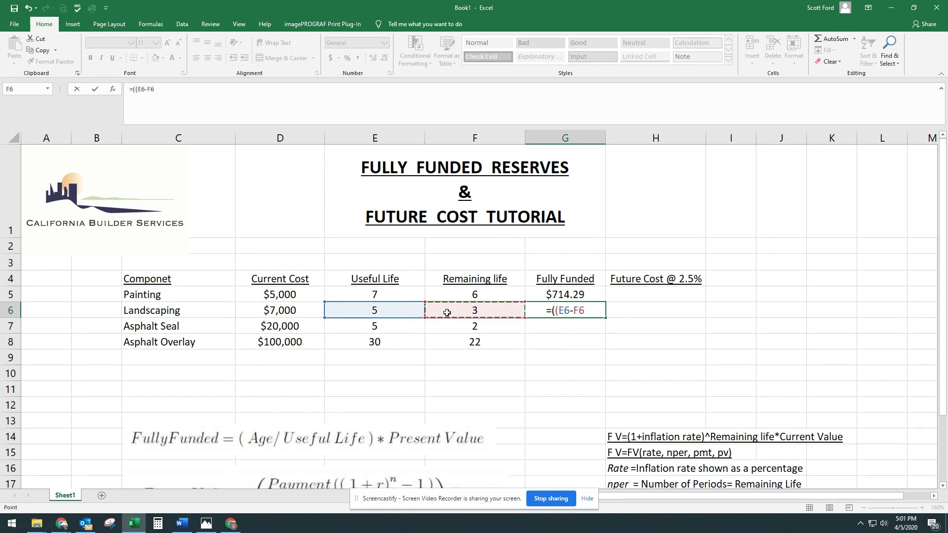
type(")/")
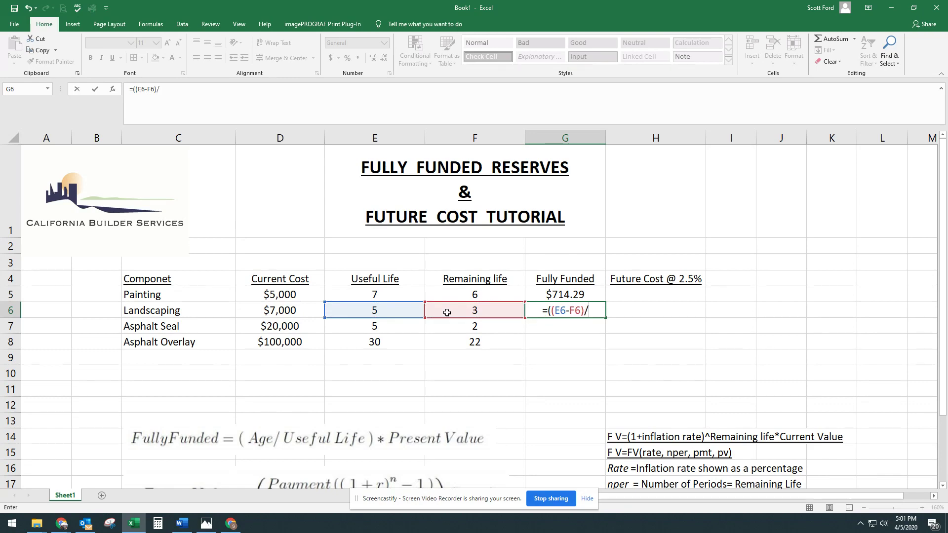
left_click(364, 313)
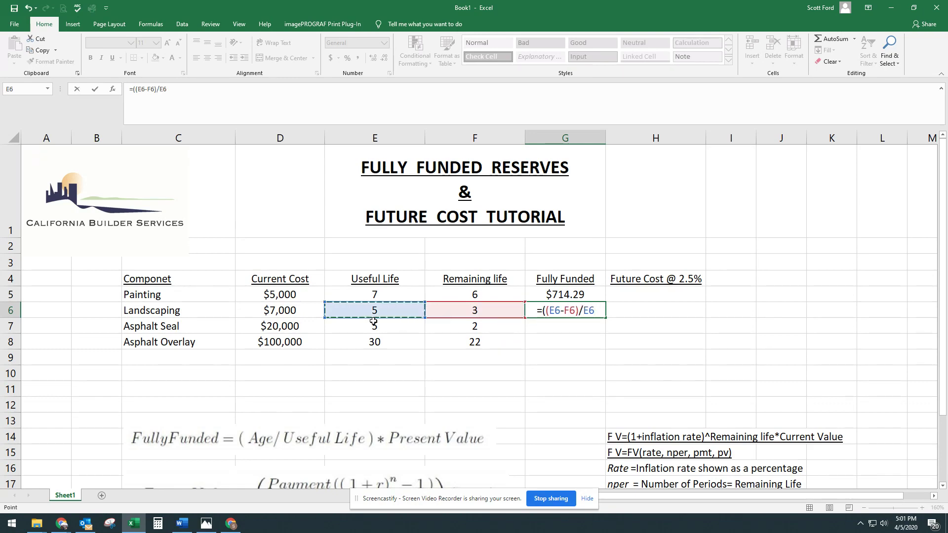
type(")")
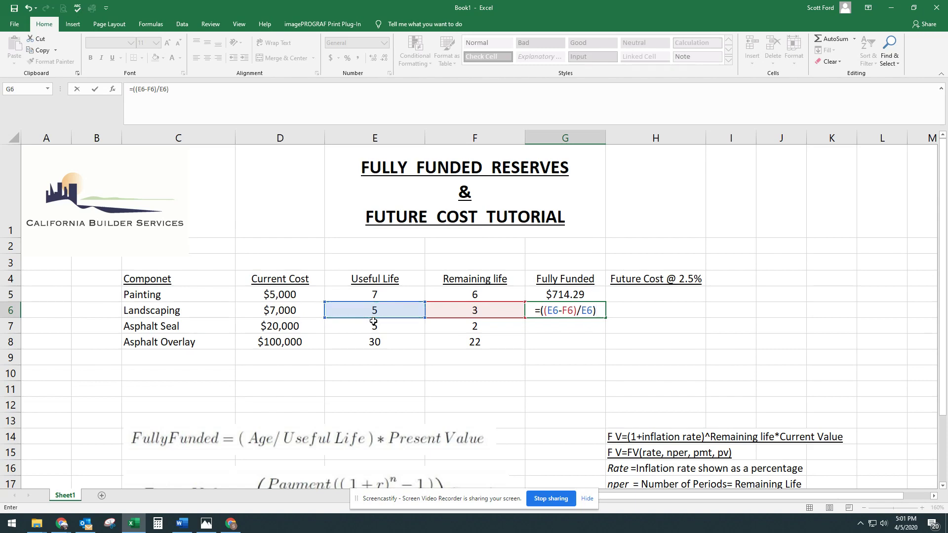
type("*")
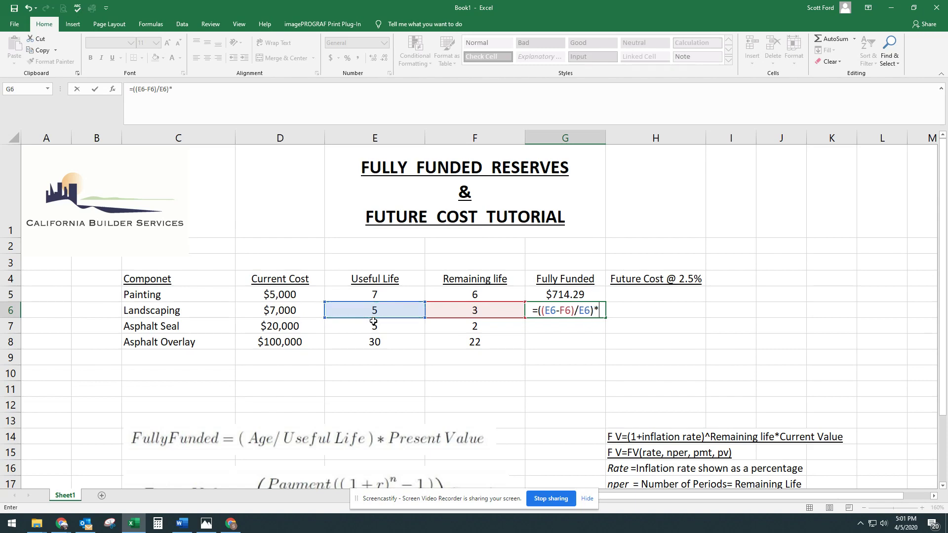
left_click(255, 310)
key("Return")
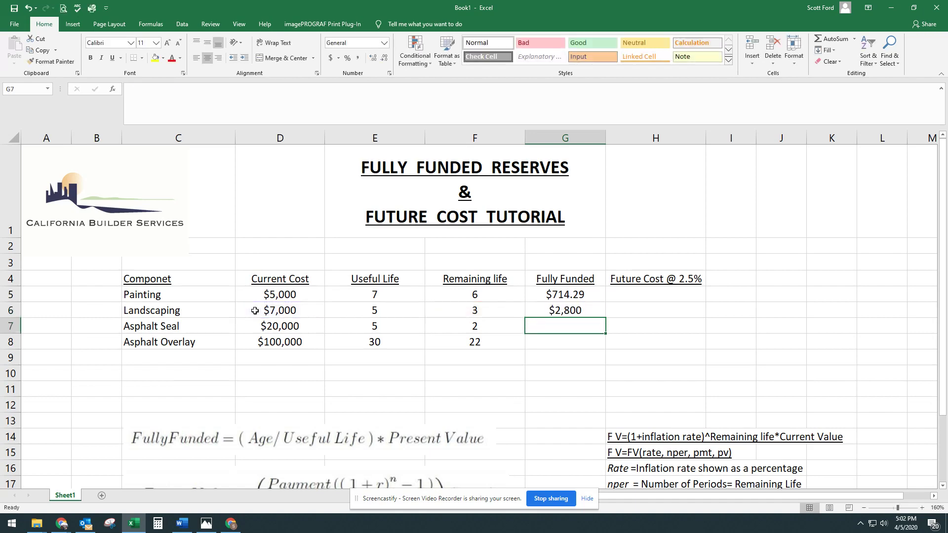
Fill the formula down to G8, giving $12,000 and $26,667, and check G8's copied formula
left_click(591, 311)
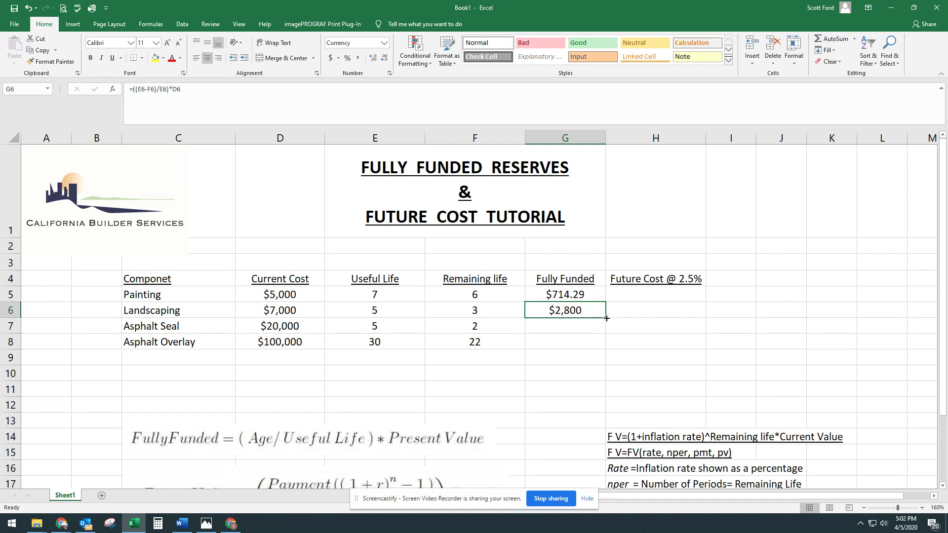
left_click_drag(607, 318, 607, 349)
left_click(573, 376)
left_click(567, 342)
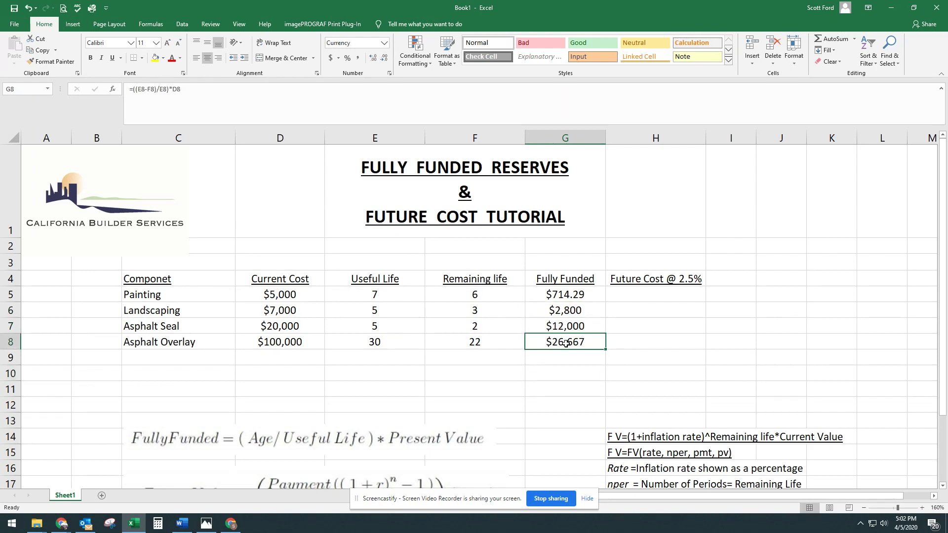
double_click(567, 341)
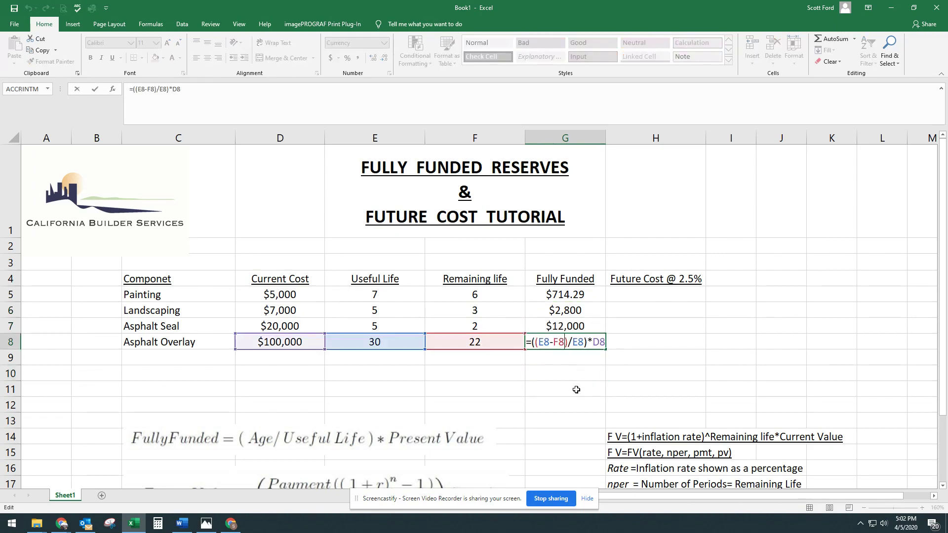
key("Escape")
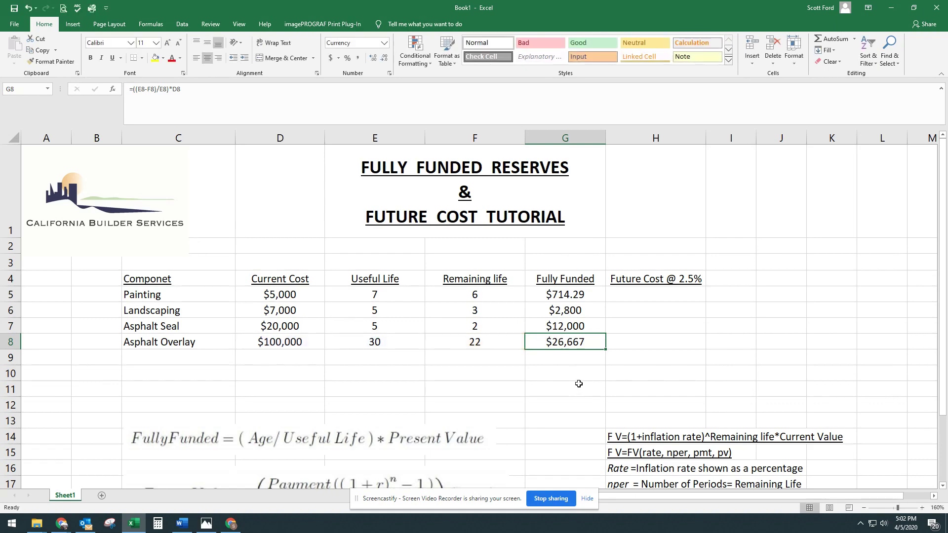
left_click(578, 383)
Total the Fully Funded amounts in G9 with =SUM(G5:G8), giving $42,180.95
left_click(575, 360)
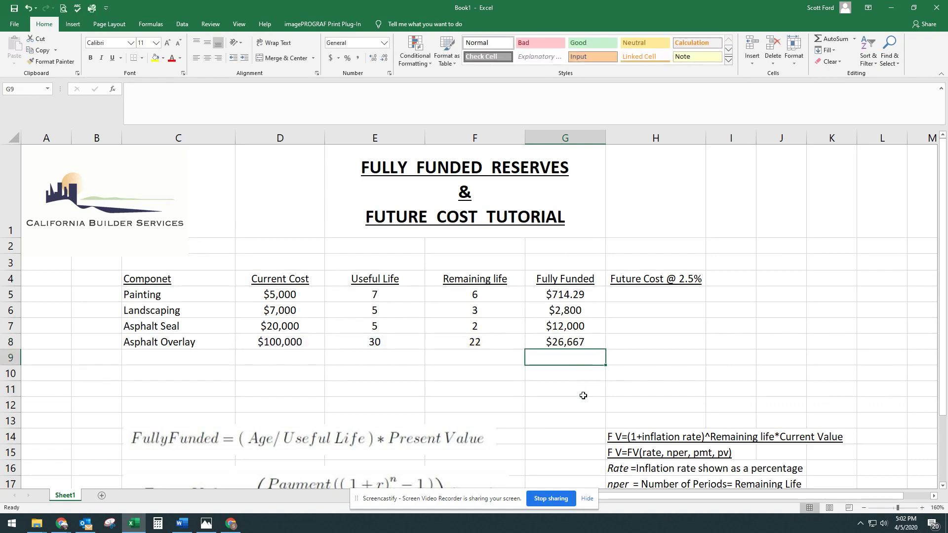
type("=")
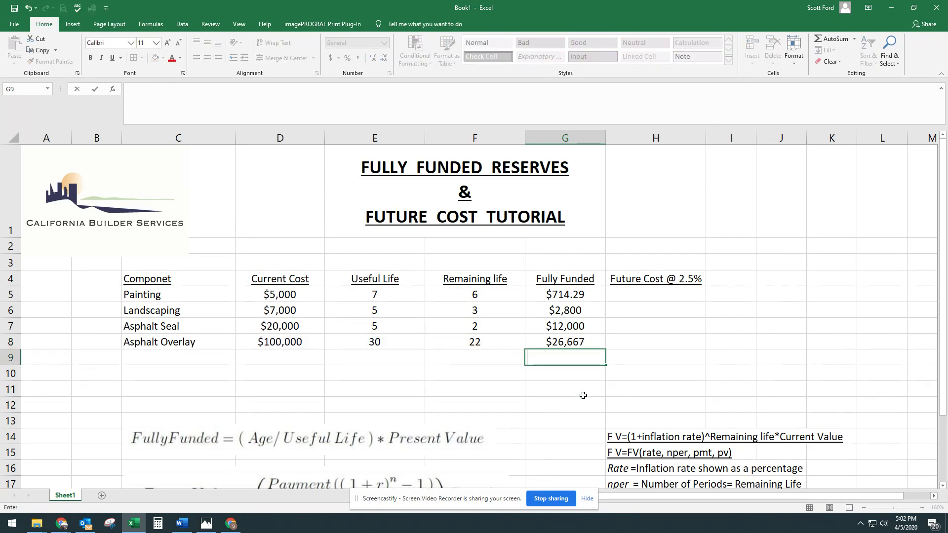
type("S")
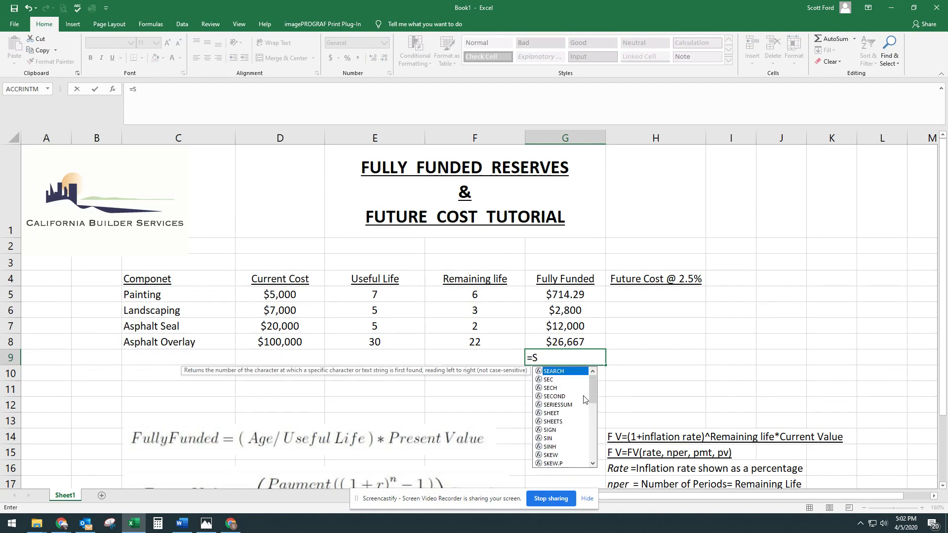
type("UM(")
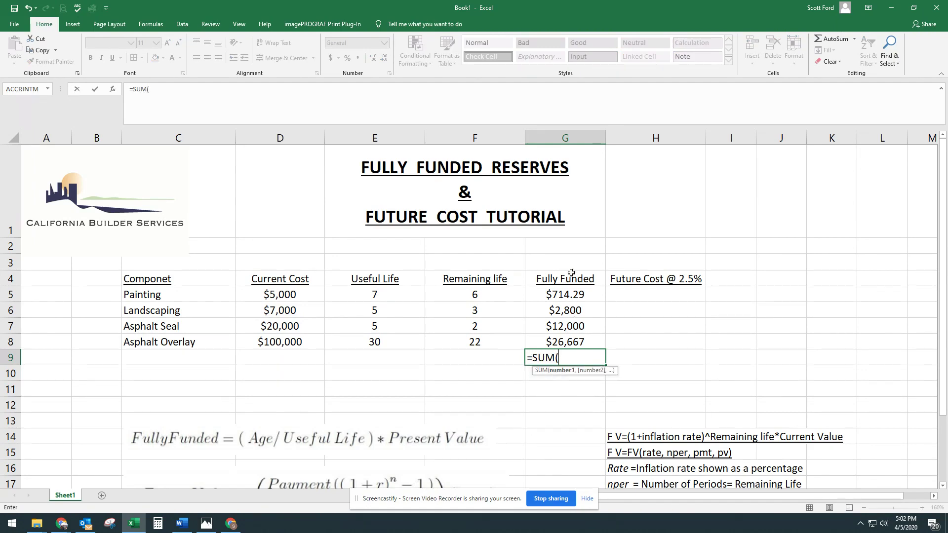
left_click_drag(571, 294, 572, 341)
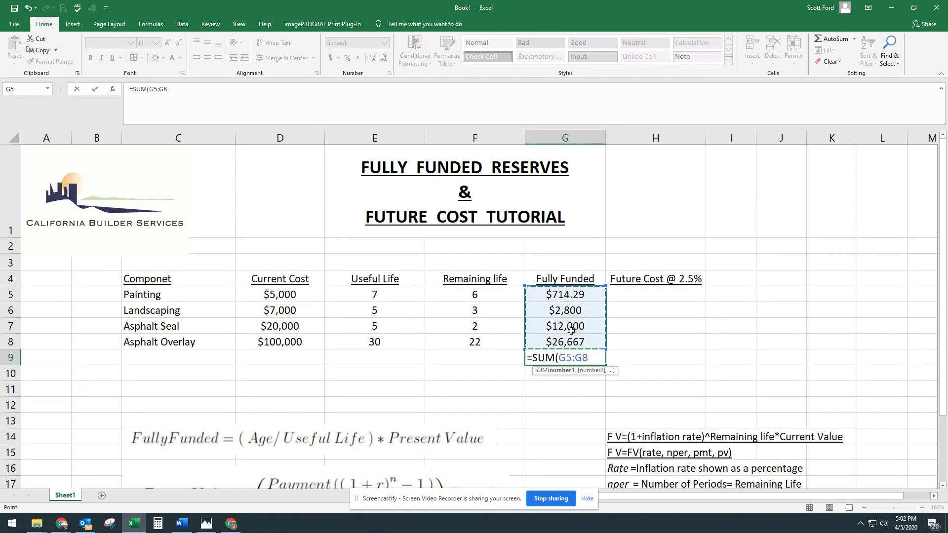
key("Return")
key("Up")
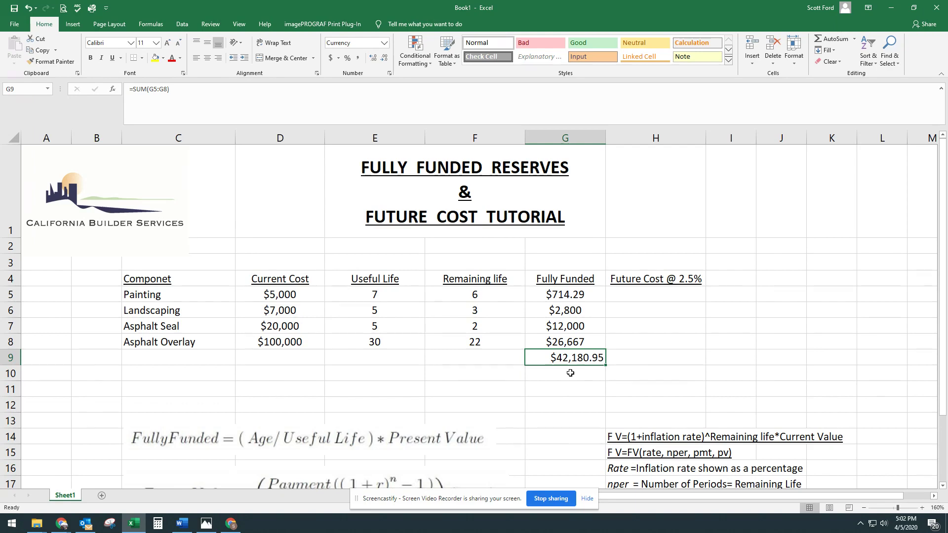
left_click(571, 373)
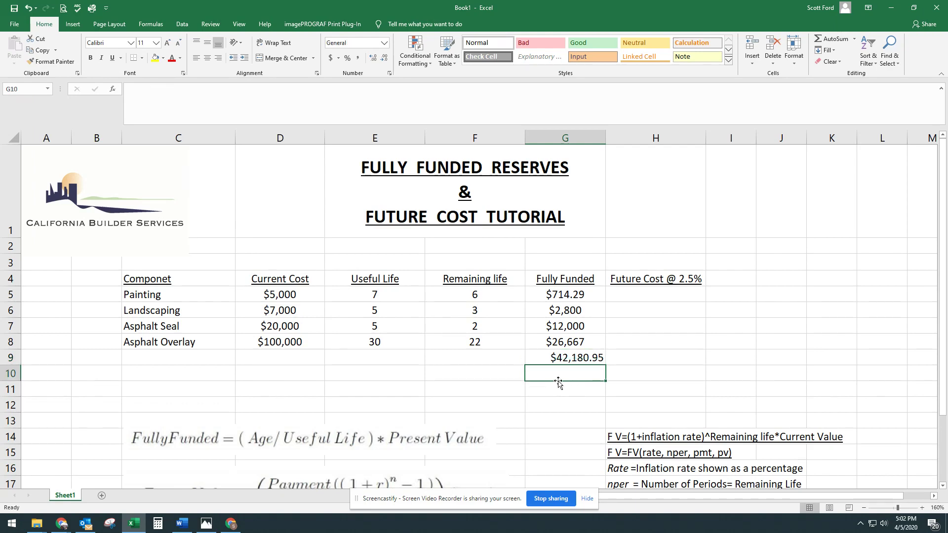
Enter 30000 in G10 and the ratio =G10/G9 in G11
type("30000")
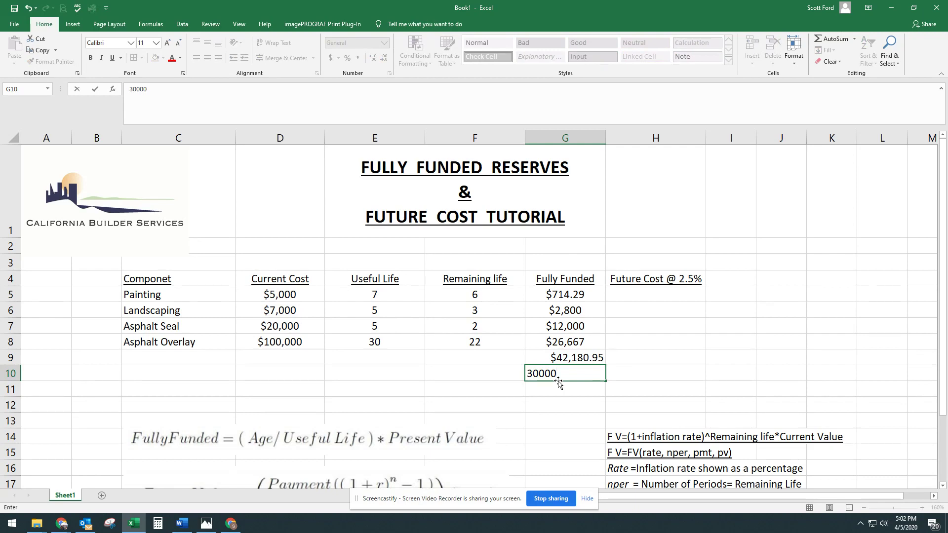
key("Return")
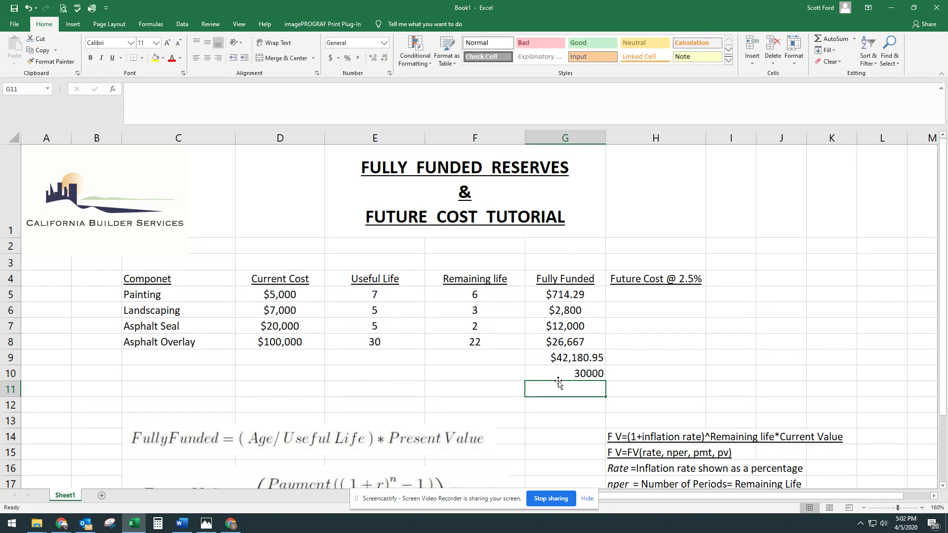
type("=")
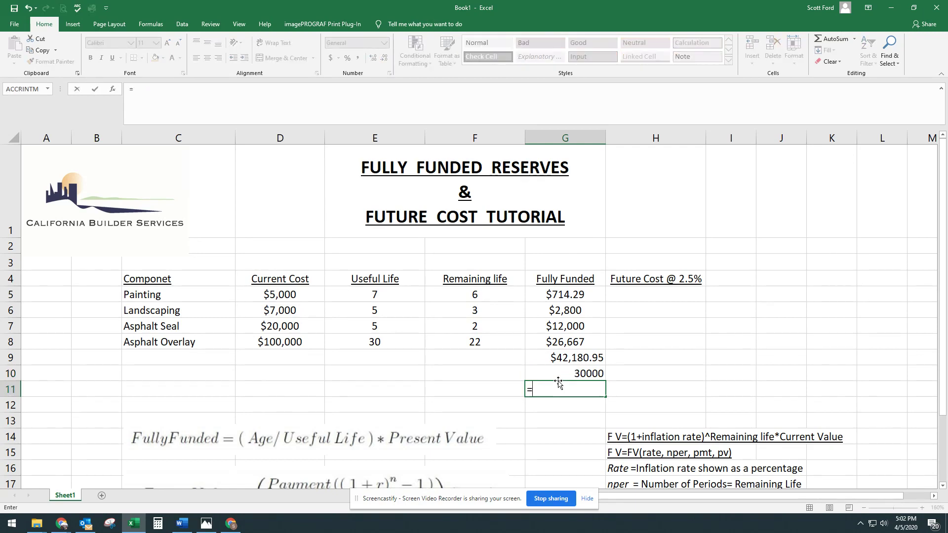
left_click(558, 380)
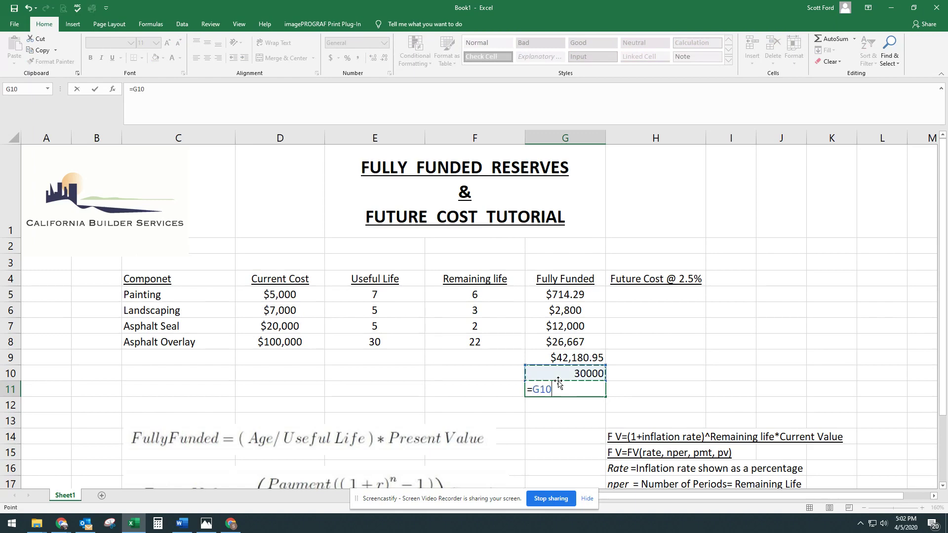
type("/")
key("Up")
key("Up")
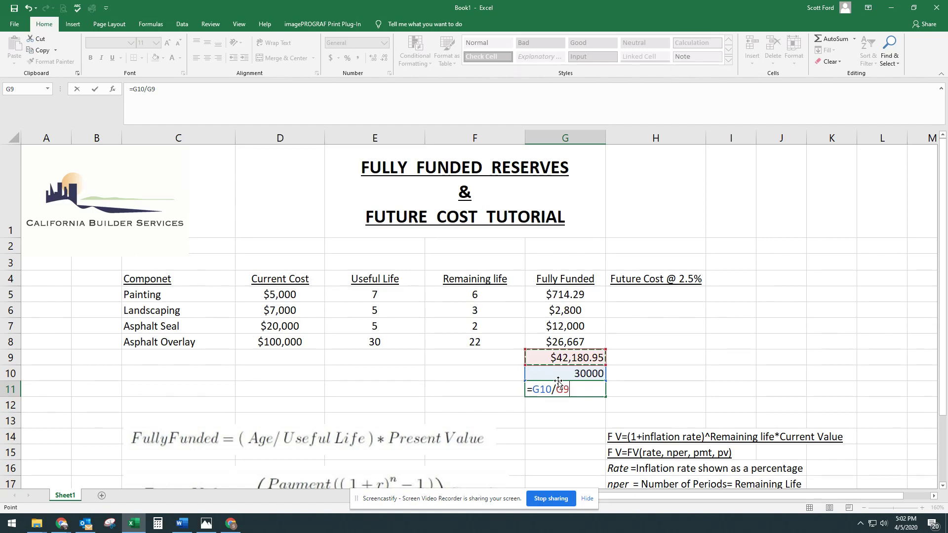
key("Return")
Format G11 as a percentage so it shows 71% funded
left_click(557, 391)
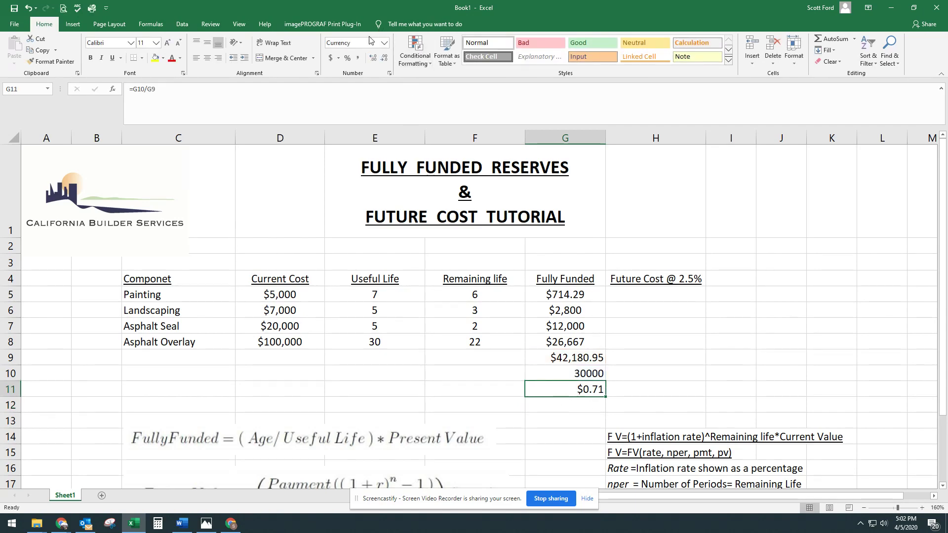
left_click(347, 58)
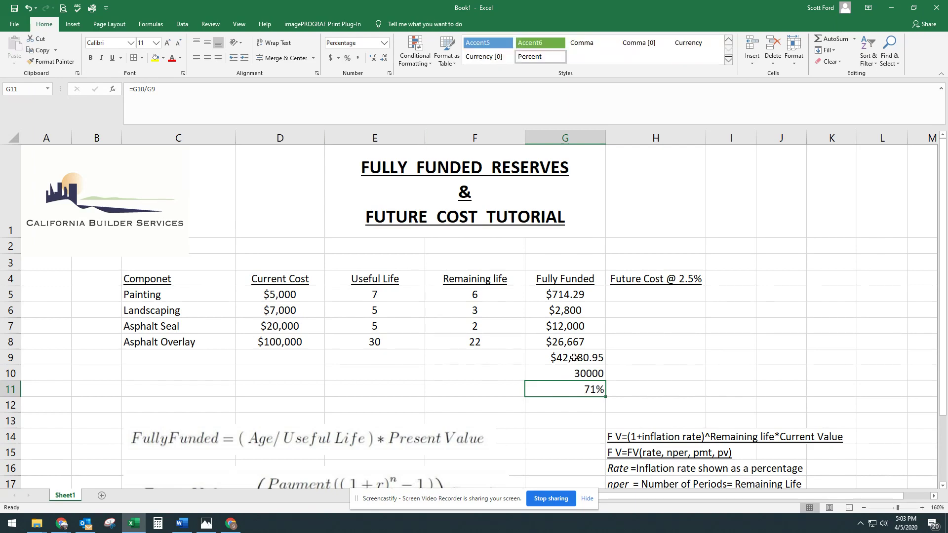
left_click(573, 410)
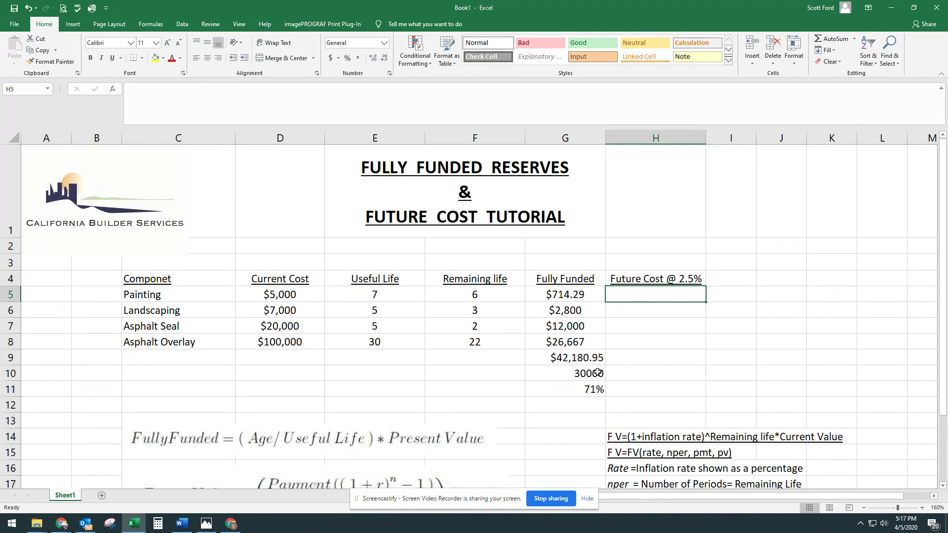
left_click(593, 359)
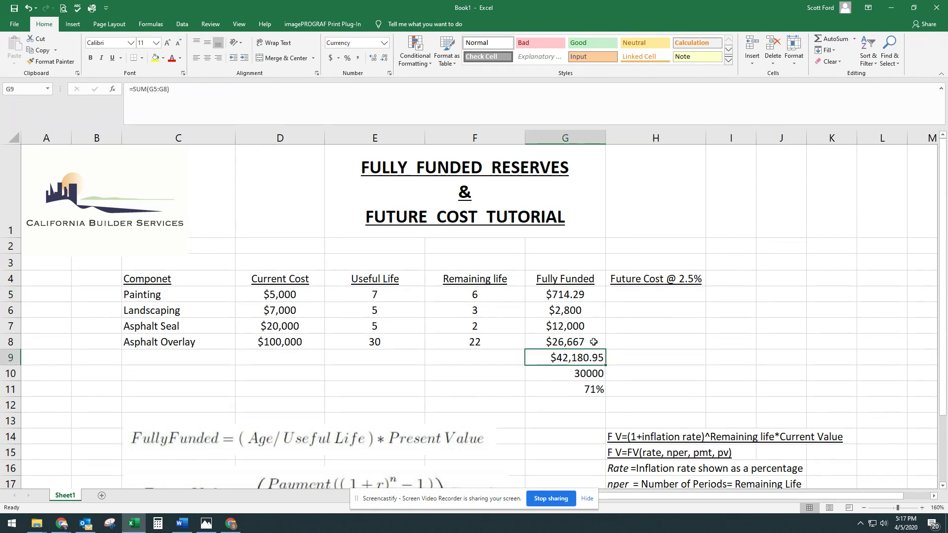
left_click(681, 300)
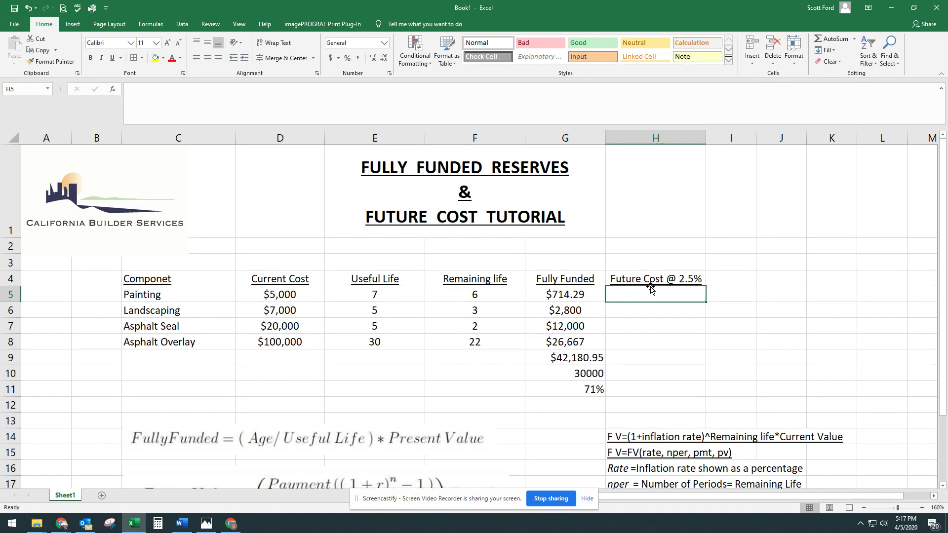
scroll(599, 286, "down", 2)
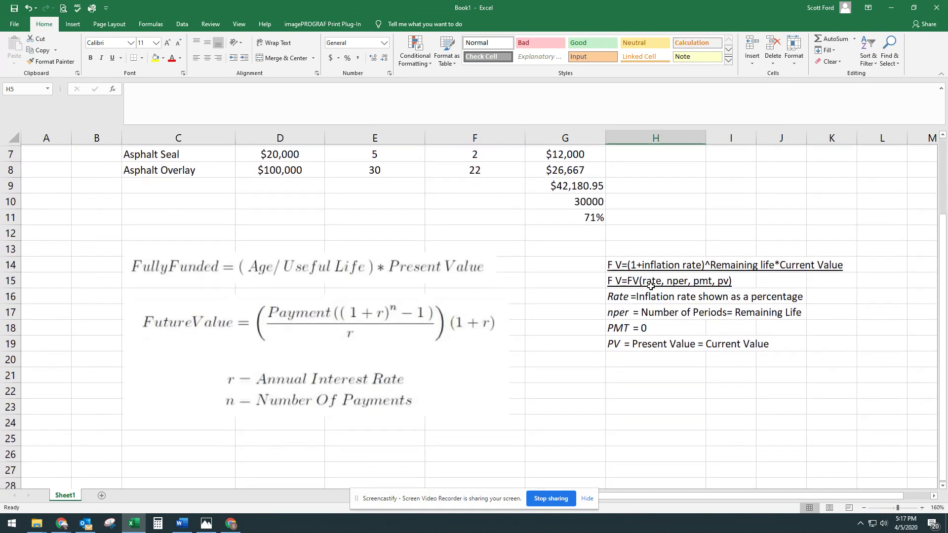
left_click(613, 263)
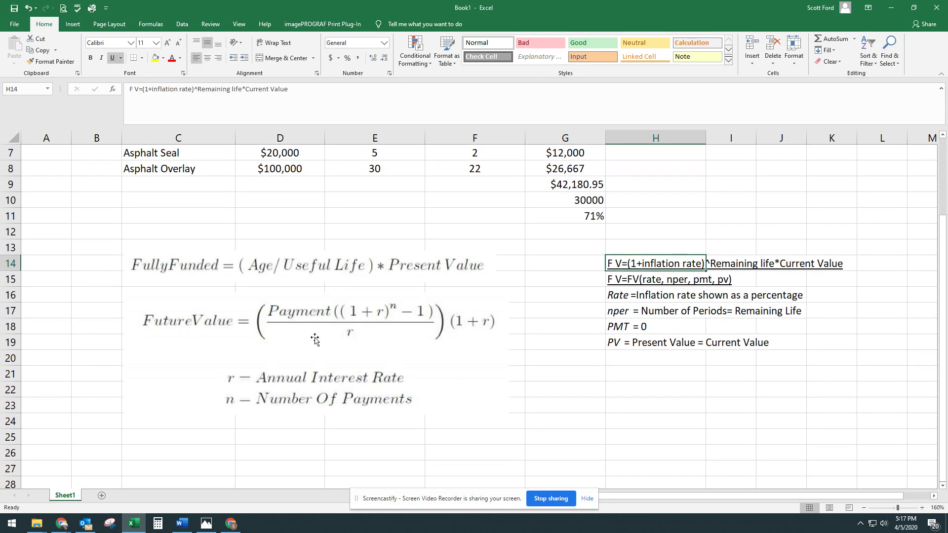
left_click(221, 319)
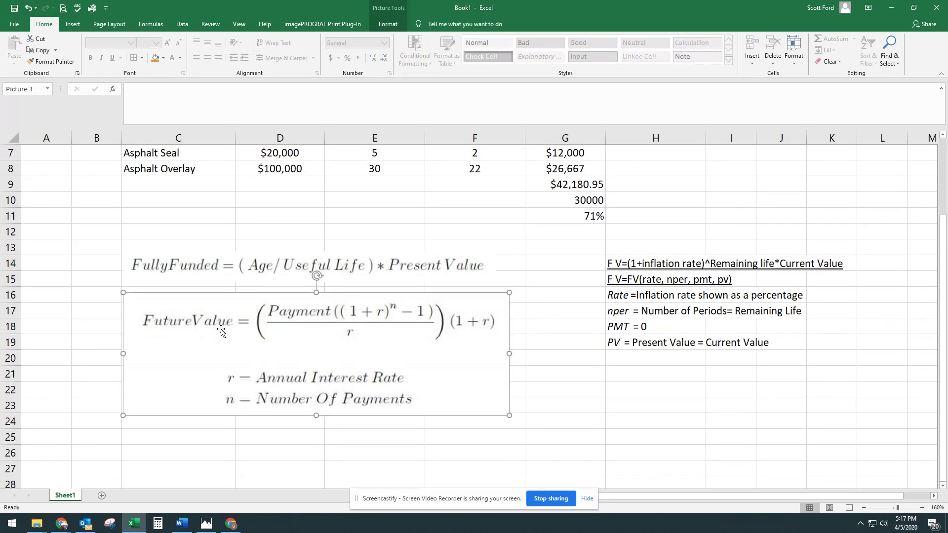
left_click(625, 263)
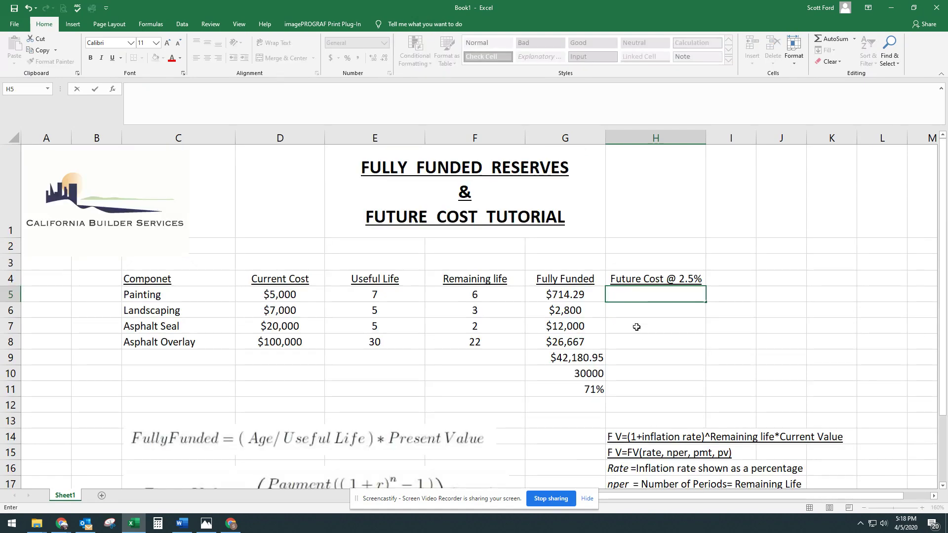
Enter =(1+2.5%)^F5*D5 in H5 for Painting's future cost of $5,798.47
type("=")
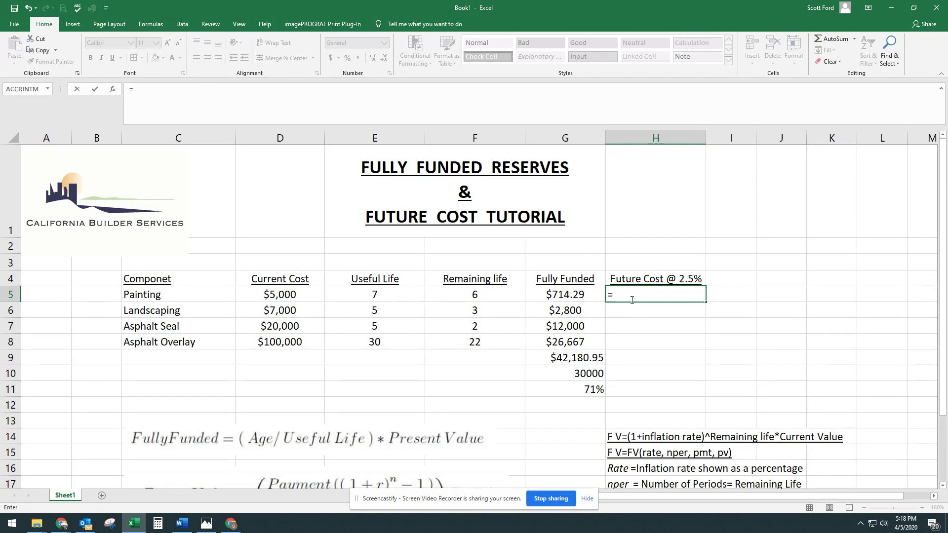
type("(1+2.5%)^")
left_click(470, 294)
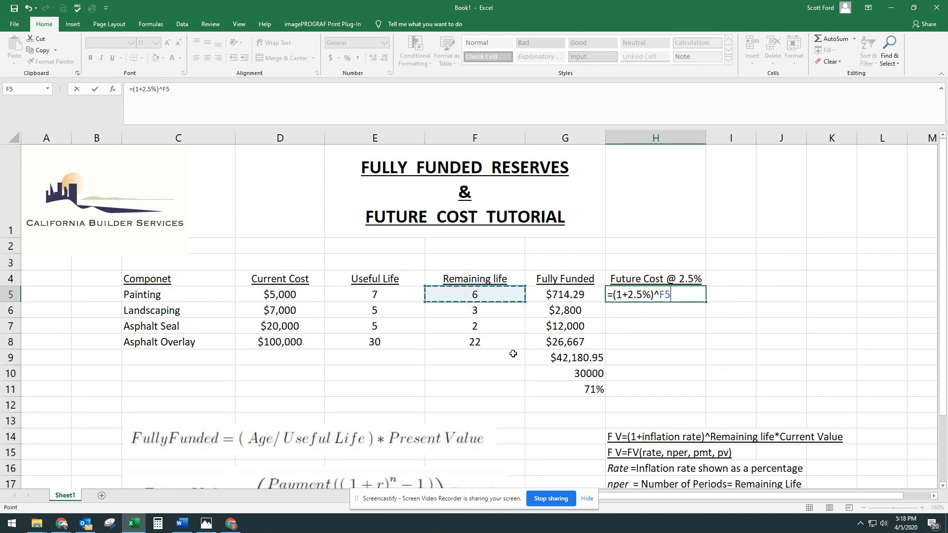
type("*")
left_click(307, 296)
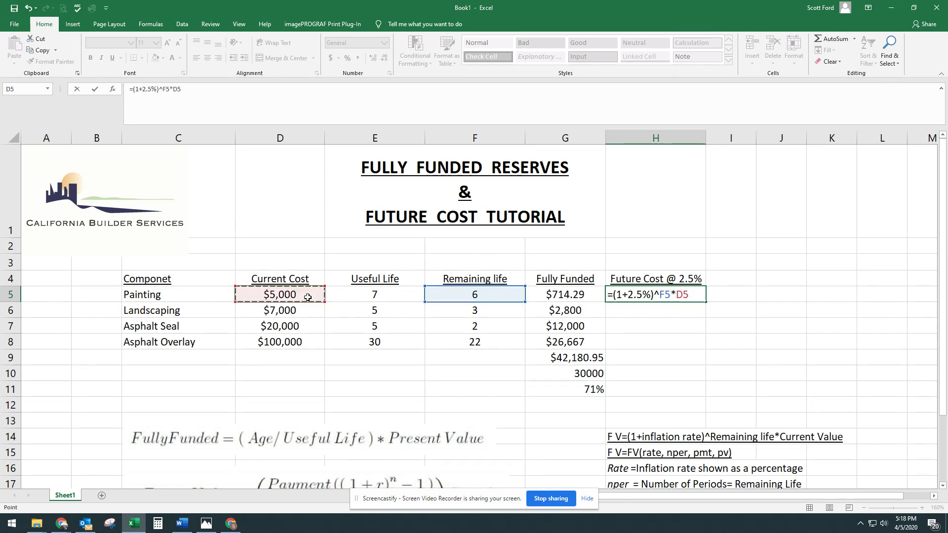
key("Return")
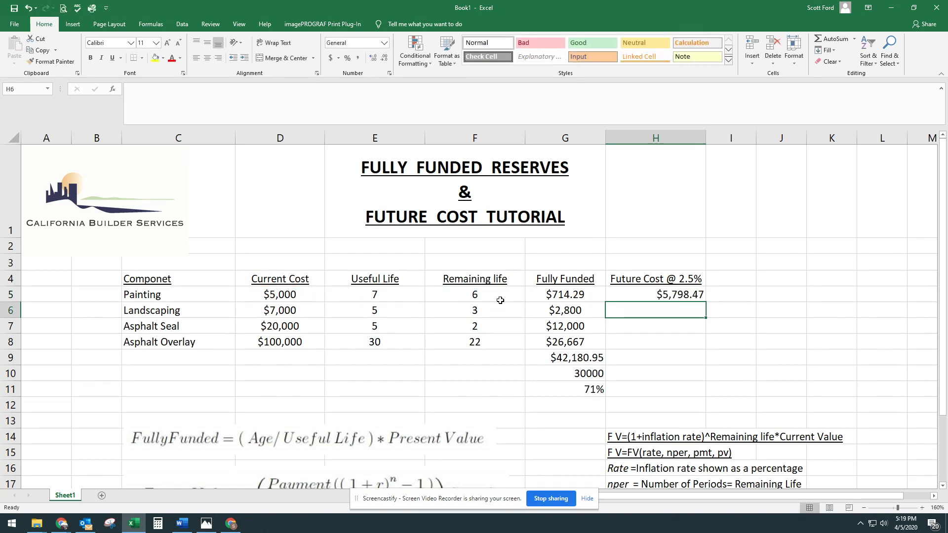
Fill the future cost formula down to H8, giving $7,538.23, $21,012.50 and $172,157.14
left_click(622, 293)
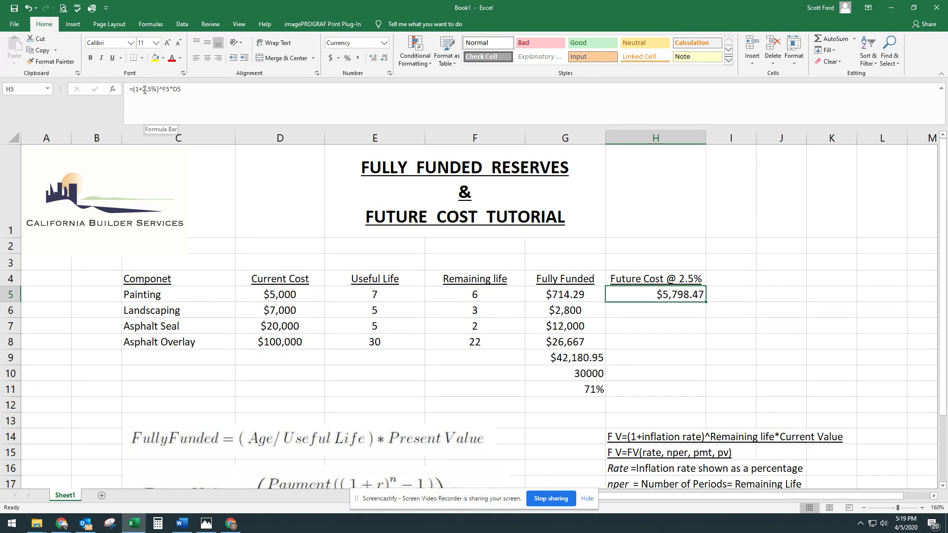
double_click(670, 295)
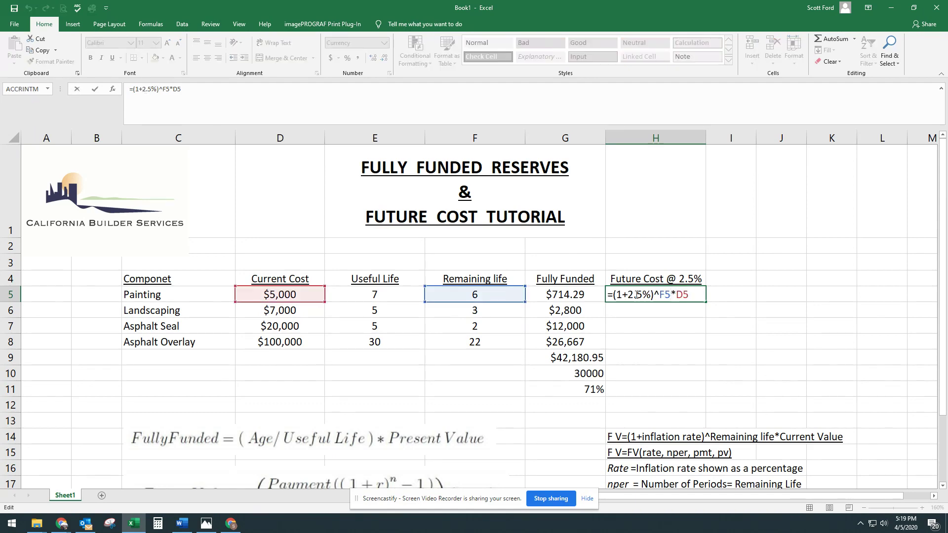
left_click_drag(628, 295, 642, 295)
key("Return")
left_click(688, 299)
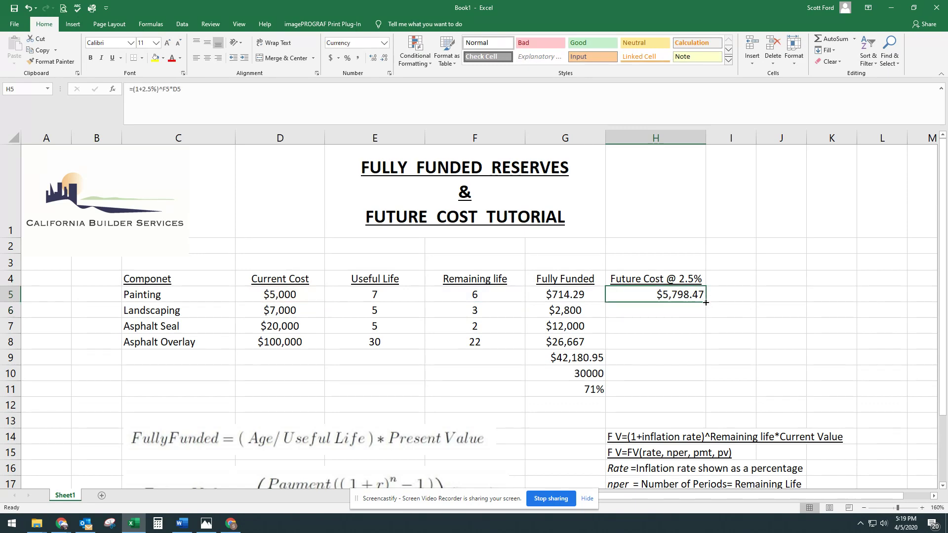
left_click_drag(706, 302, 708, 344)
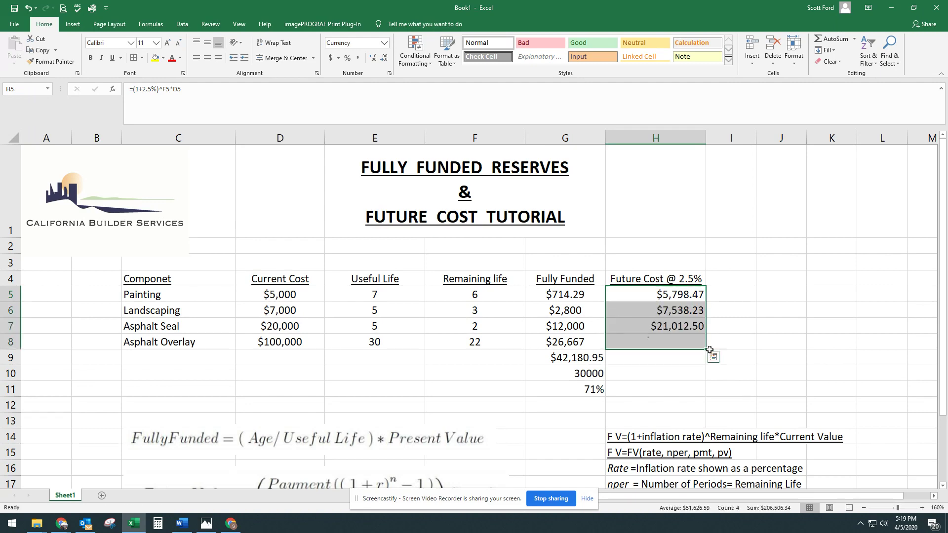
left_click(799, 354)
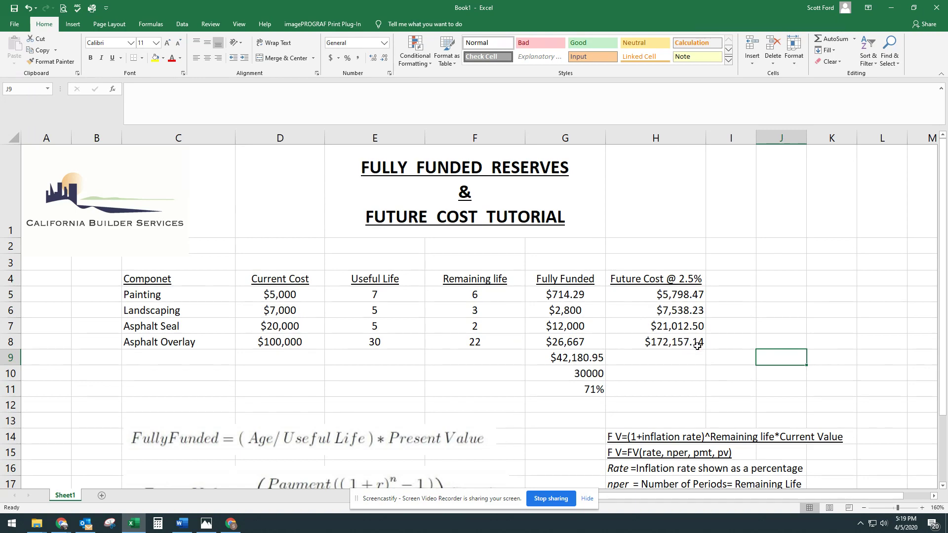
left_click(744, 295)
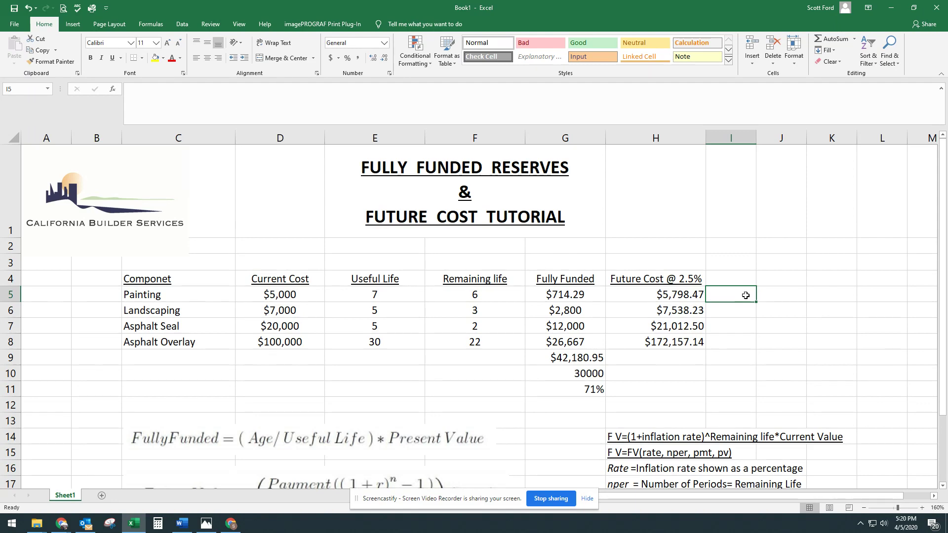
scroll(738, 341, "down", 1)
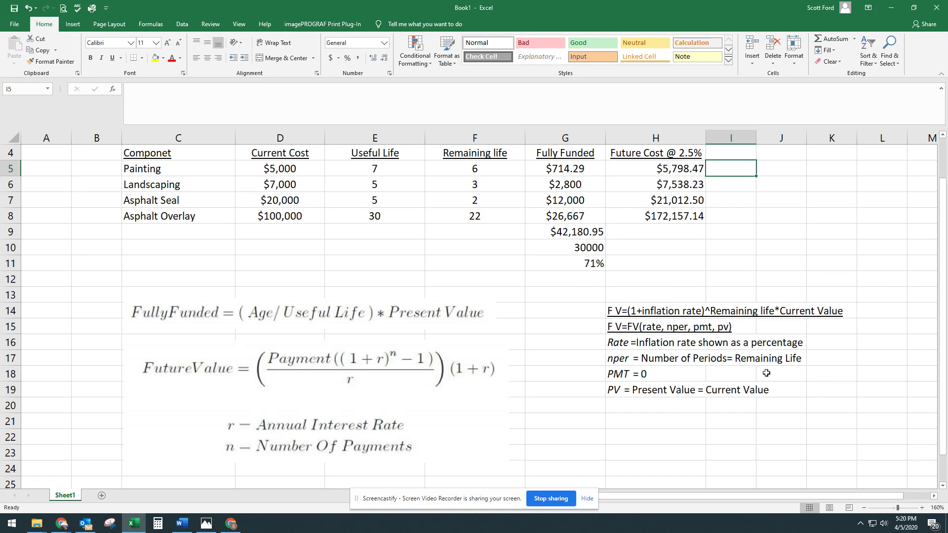
Enter =FV(2.5%,F5,0,D5) in I5, which returns ($5,798.47)
type("=")
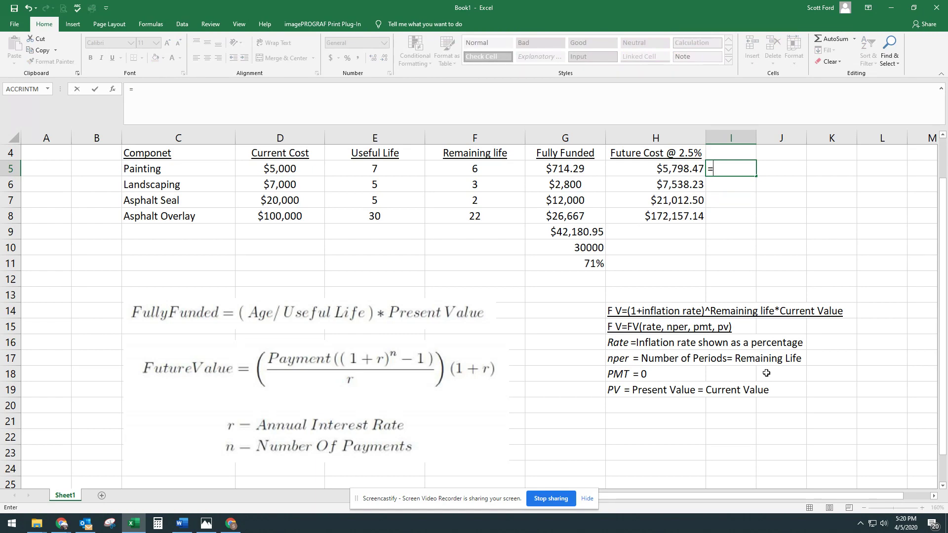
type("FV")
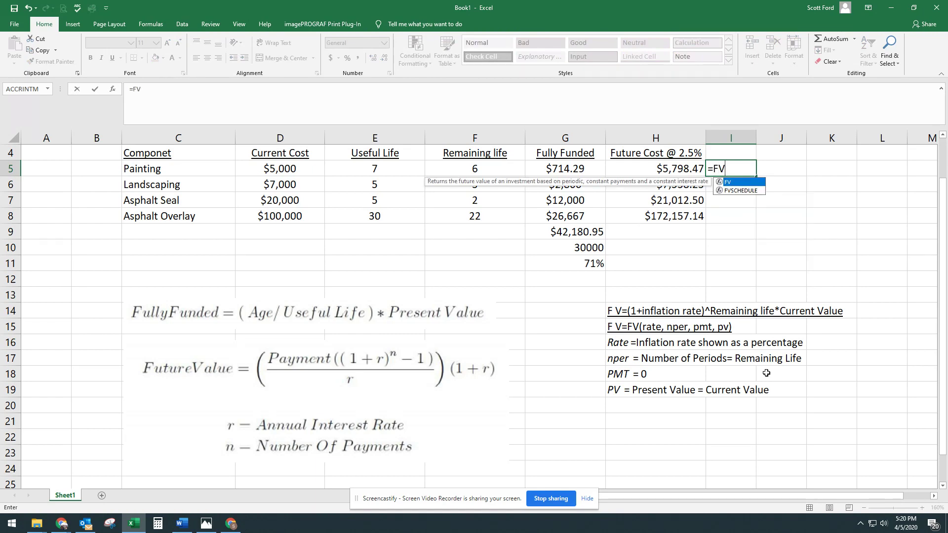
type("(")
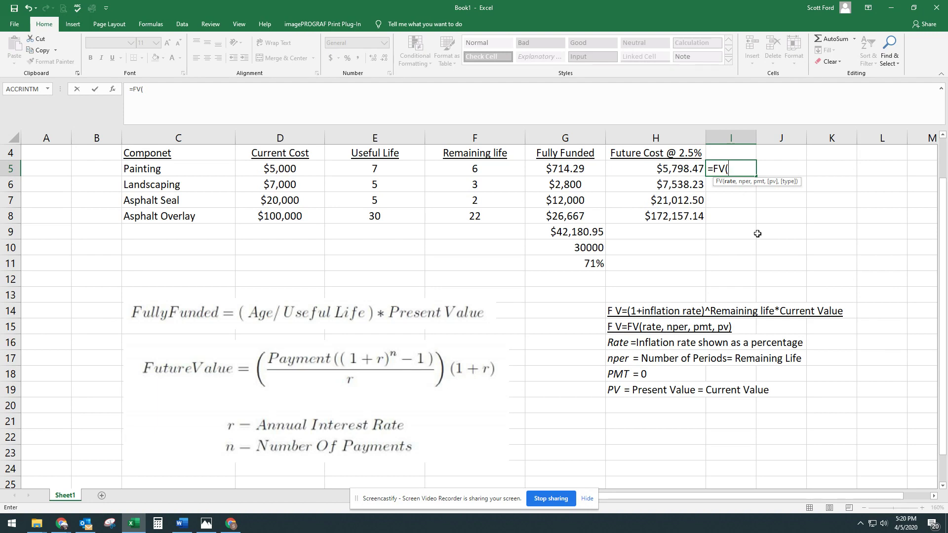
type("2.5%,")
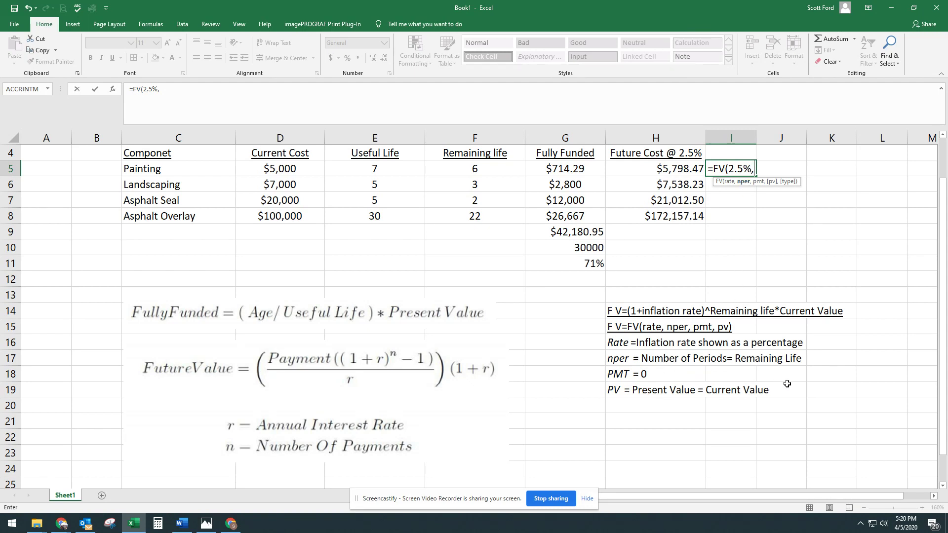
left_click(478, 168)
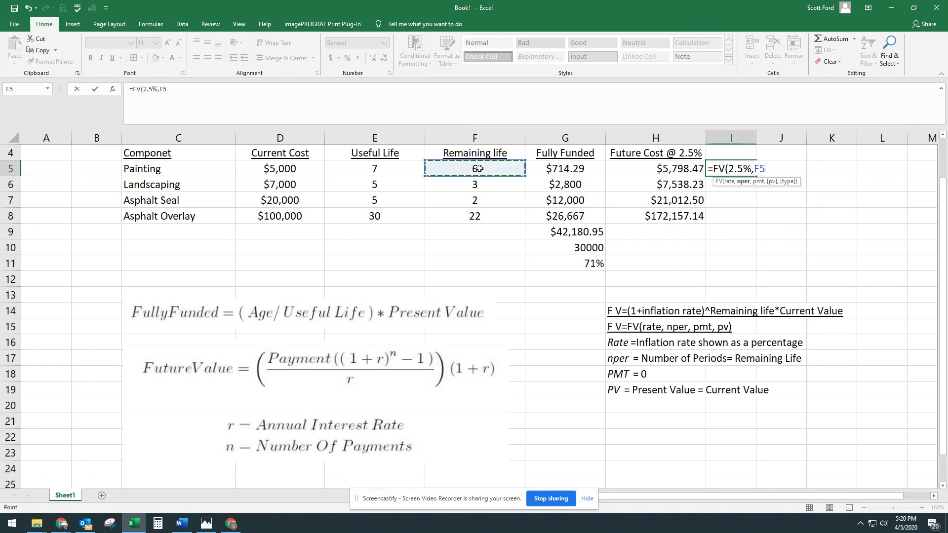
type(",0,")
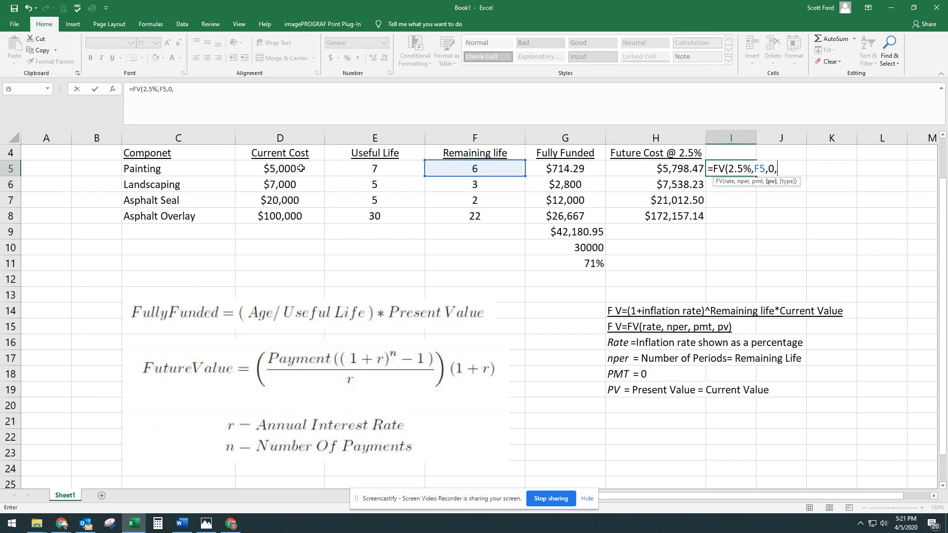
left_click(301, 168)
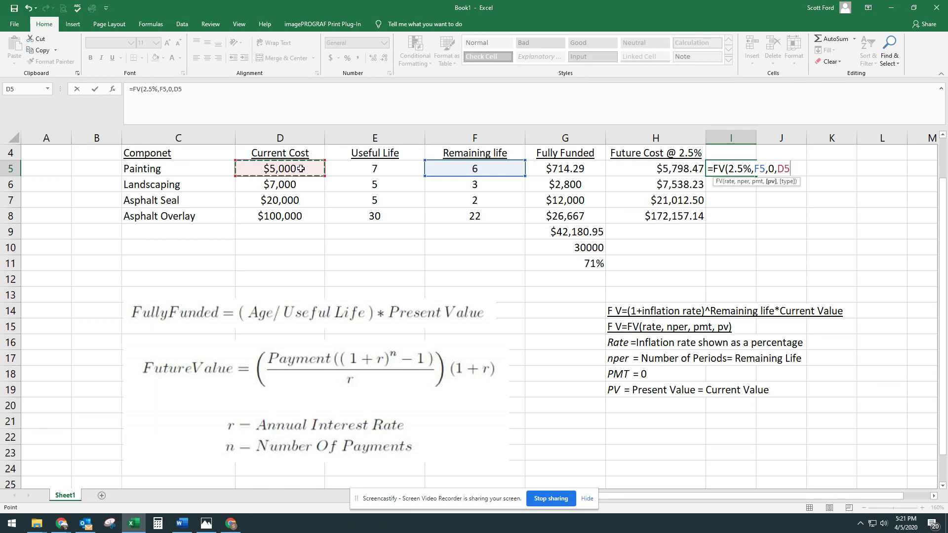
type(")")
key("Return")
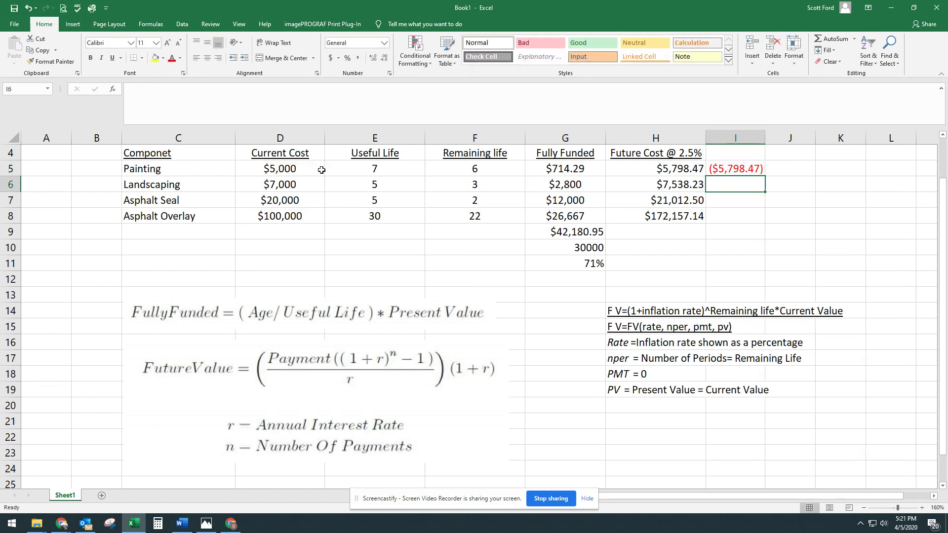
Change I5 to =FV(2.5%,F5,0,-D5) so it returns a positive $5,798.47
left_click(722, 170)
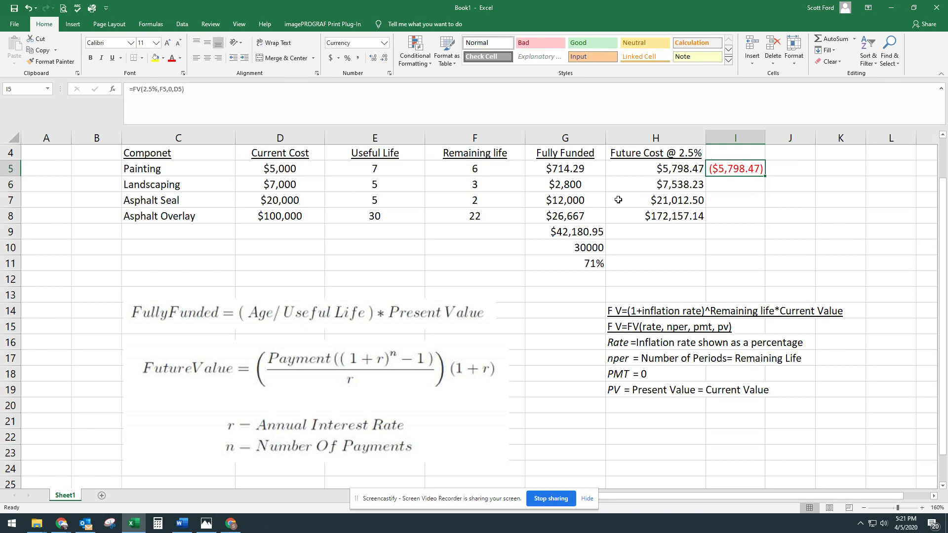
left_click(175, 89)
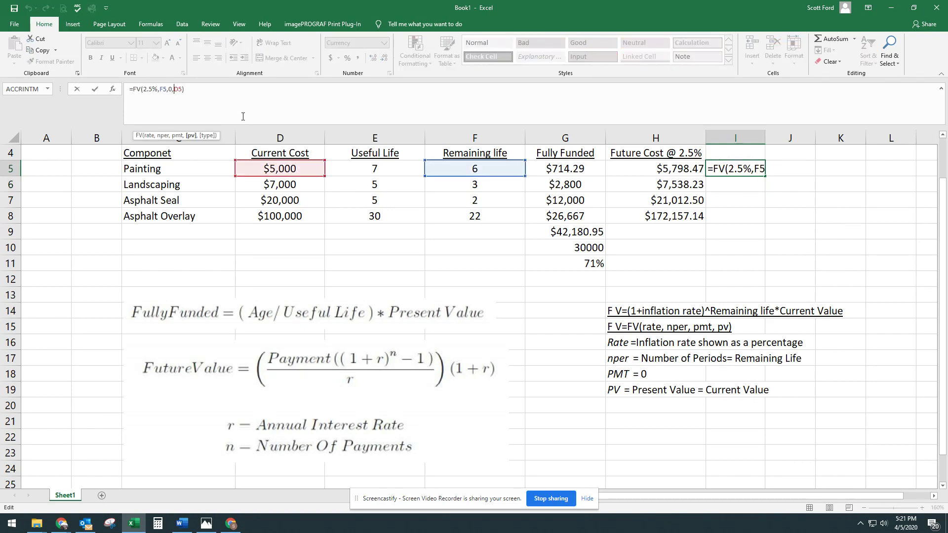
type("-")
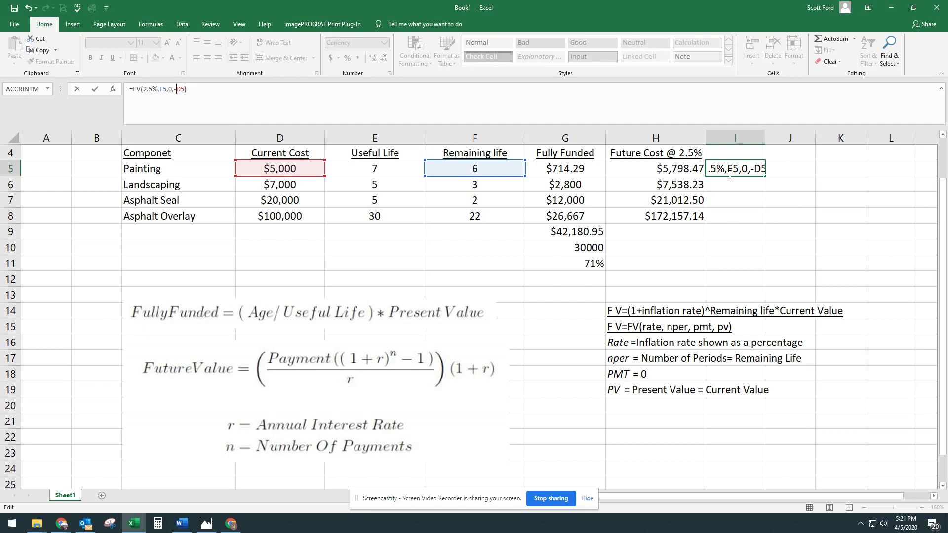
key("Return")
key("Up")
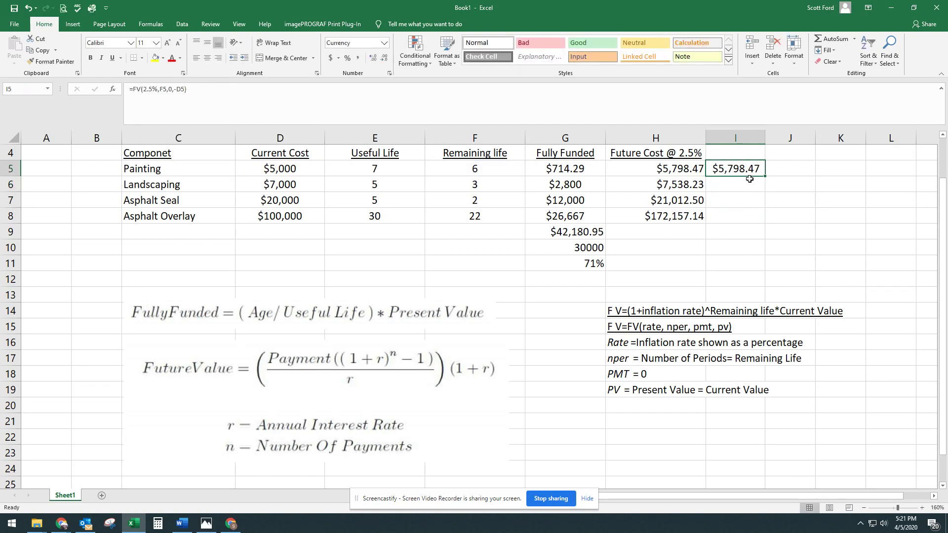
Fill the FV formula down to I8 and autofit column I's width
left_click_drag(765, 176, 767, 220)
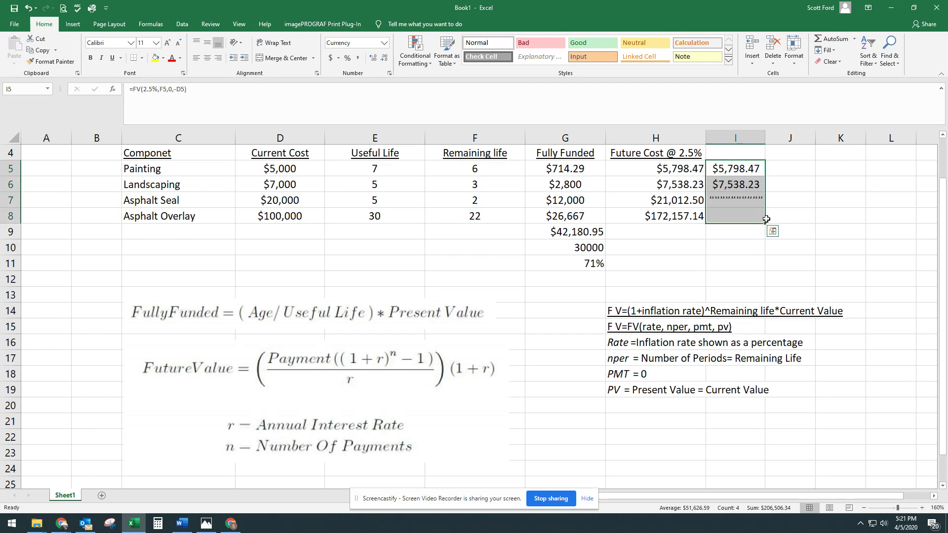
double_click(766, 140)
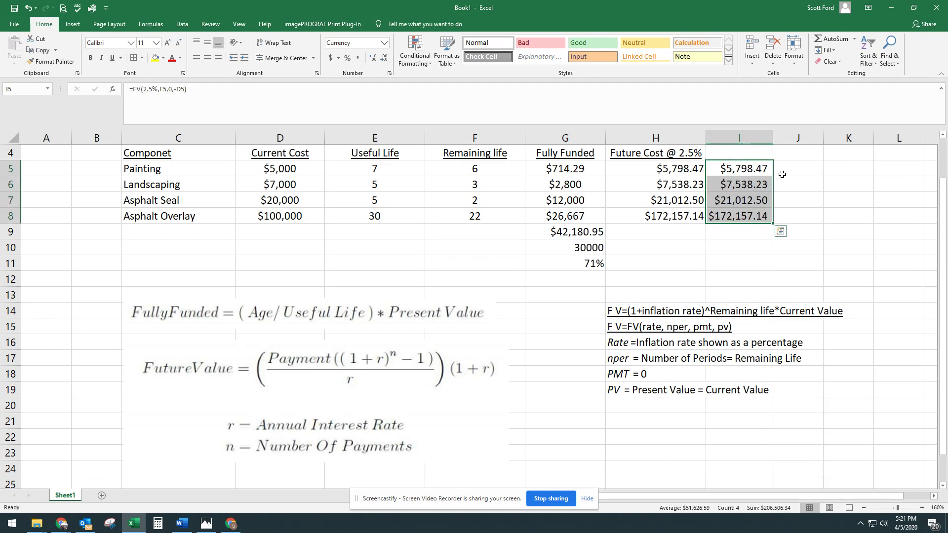
left_click(744, 231)
Compare H5's manual future-cost formula with I5's FV formula
left_click(669, 170)
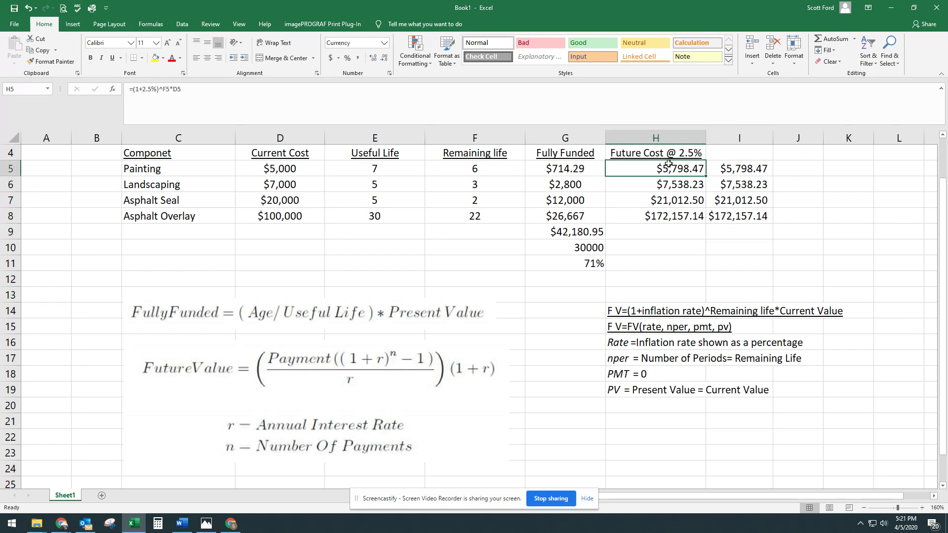
double_click(668, 170)
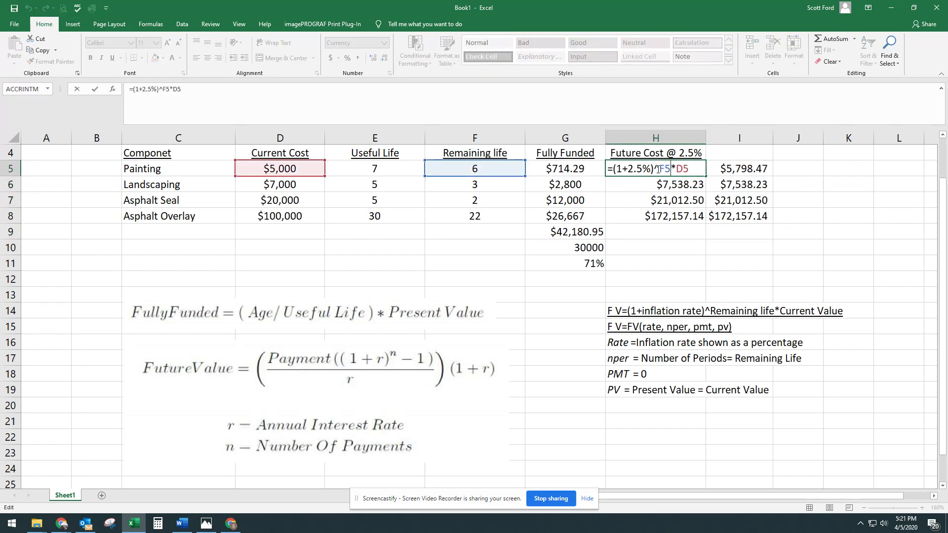
left_click(736, 168)
double_click(737, 169)
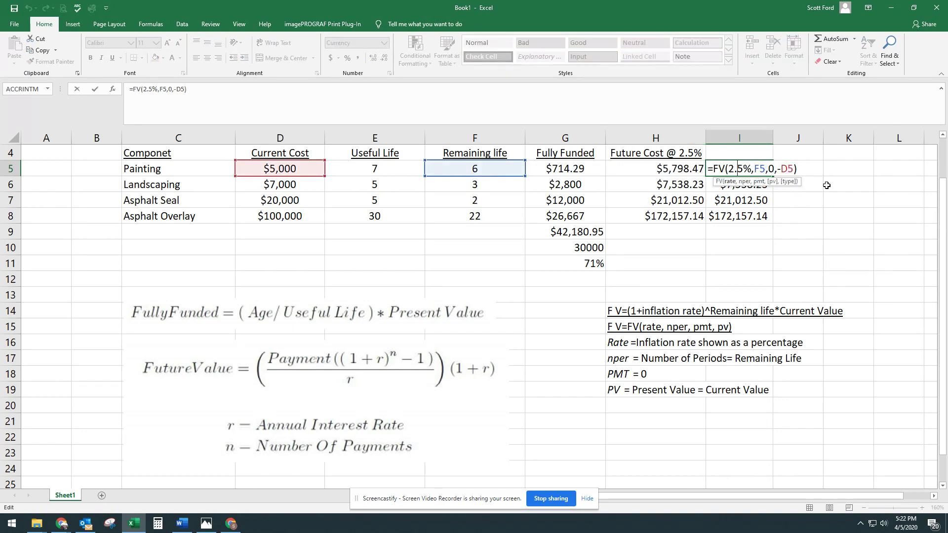
key("Return")
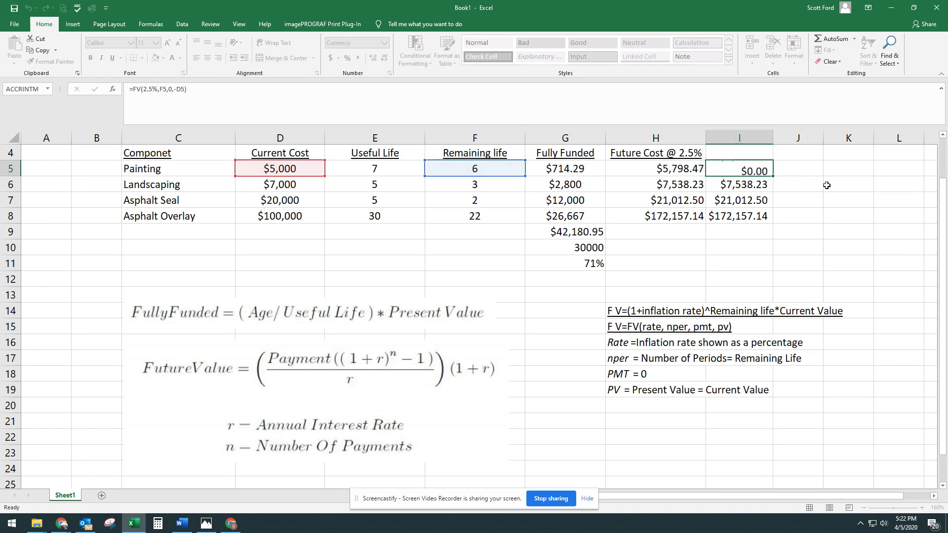
scroll(602, 273, "up", 1)
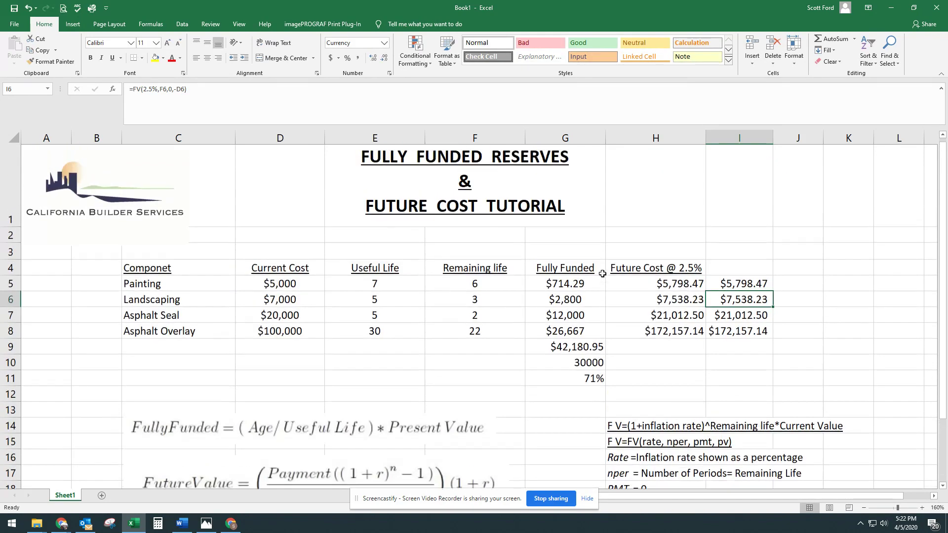